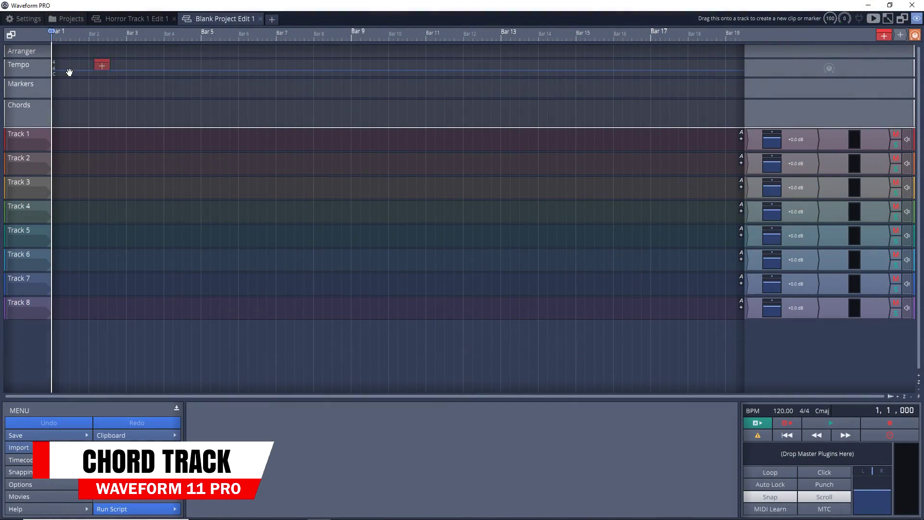
Add a chord clip at bar 1 of the Chords track and set the song key to E
drag(53, 119, 164, 100)
click(822, 410)
mouse_move(867, 386)
click(880, 312)
Build the chord progression as I, IV, V (EM, AM, BM) in the chord clip
click(70, 113)
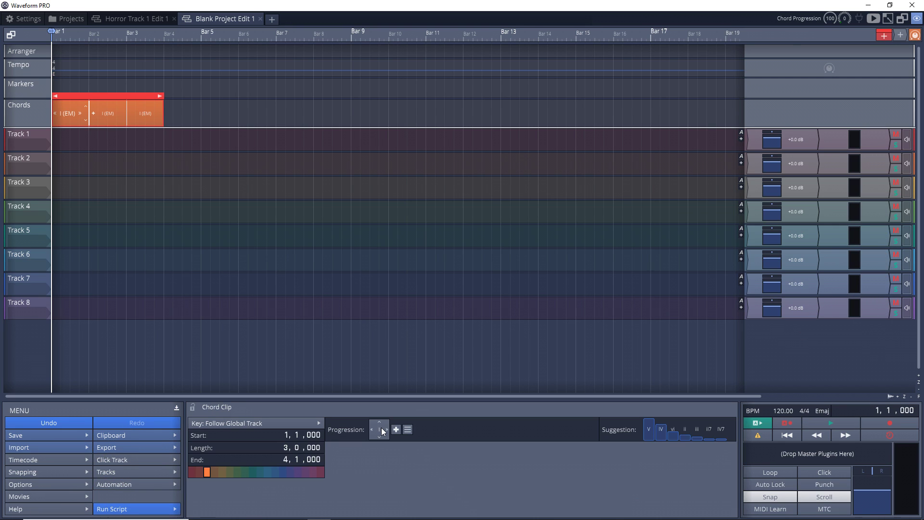
click(382, 430)
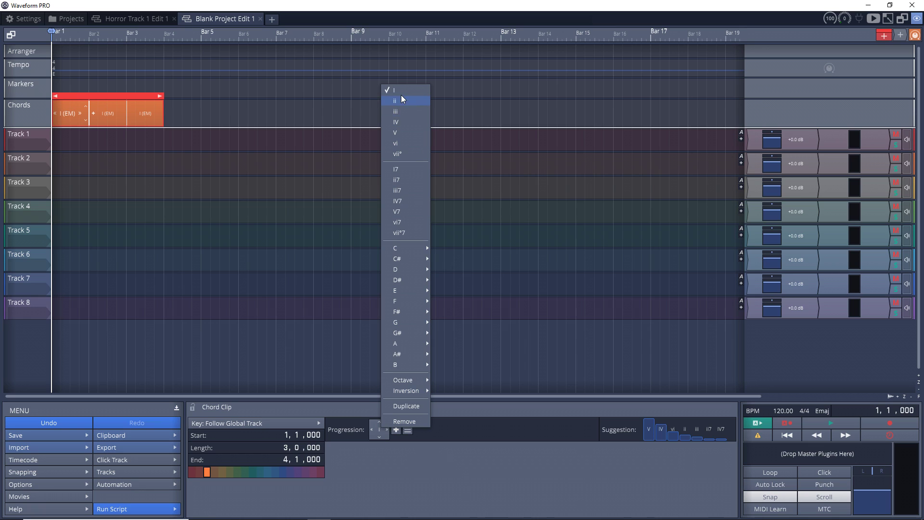
click(402, 96)
click(396, 430)
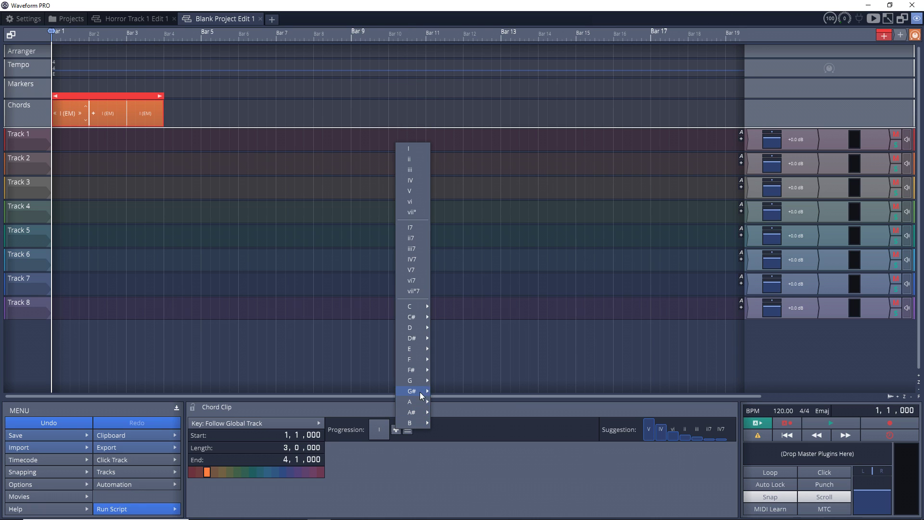
click(419, 197)
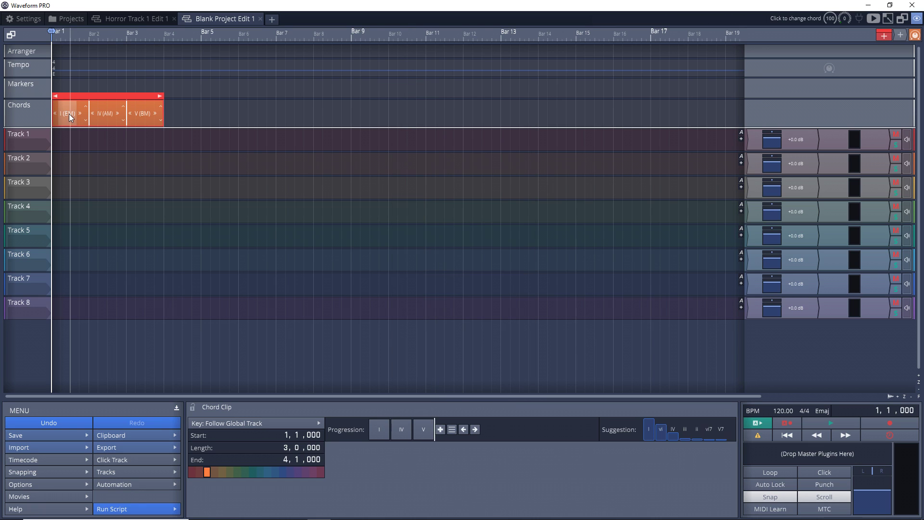
click(68, 113)
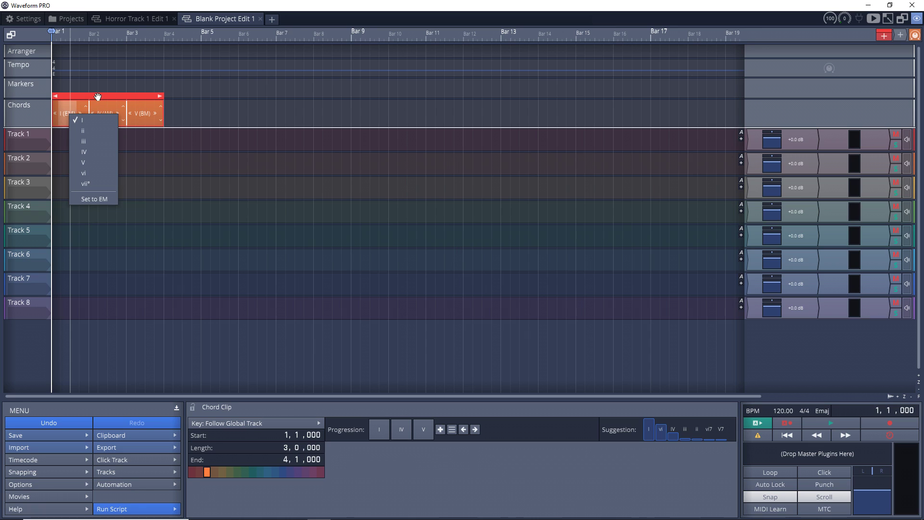
click(110, 111)
click(110, 113)
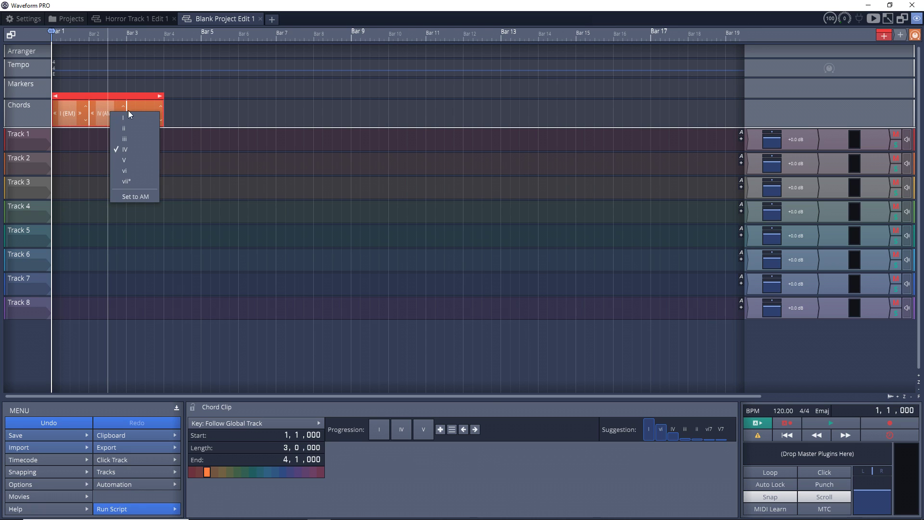
click(267, 435)
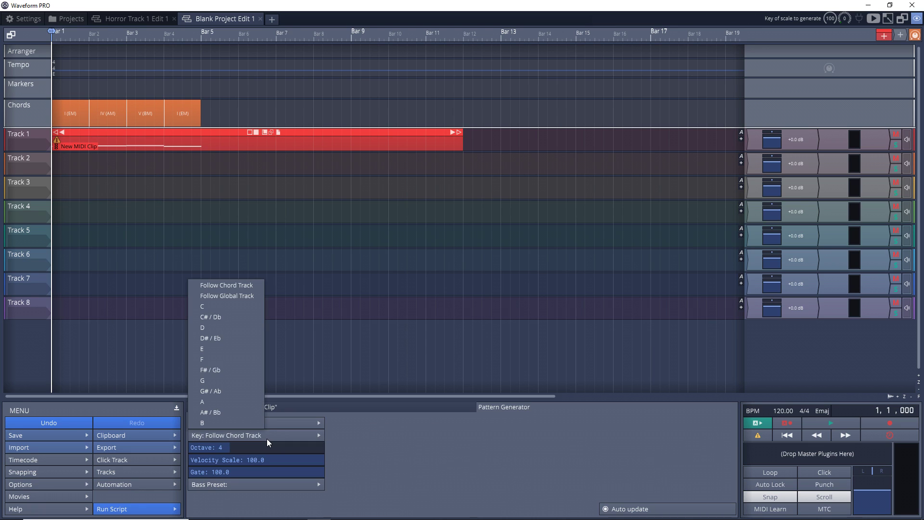
Make Track 1's clip a Bass 5ths bassline following the chord track, then open its notes
click(251, 296)
click(246, 484)
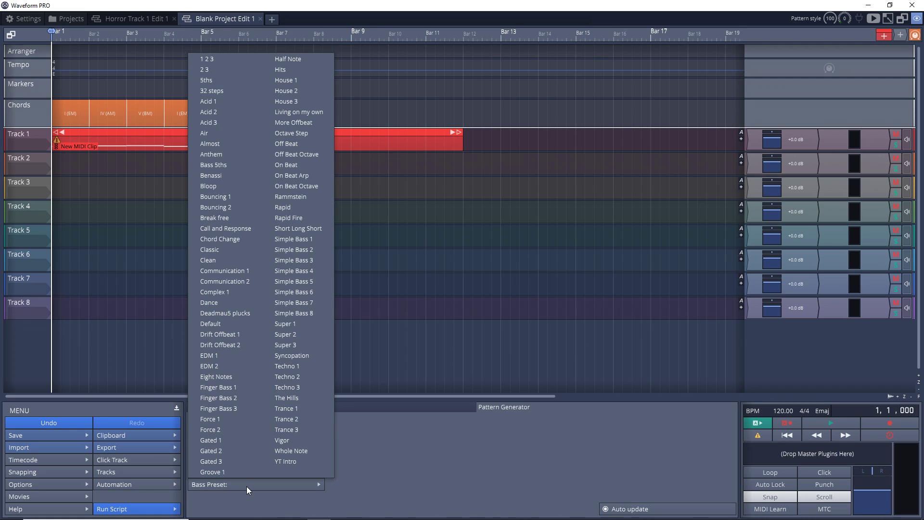
click(229, 165)
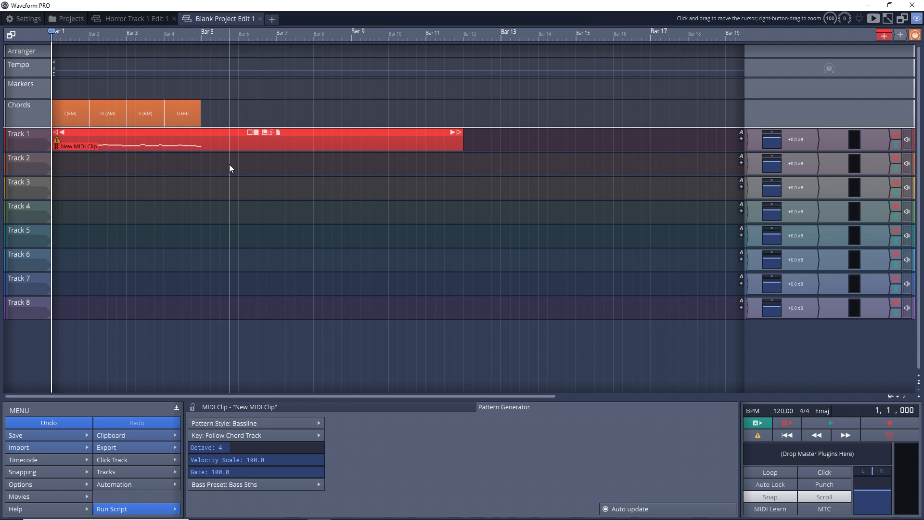
double_click(125, 135)
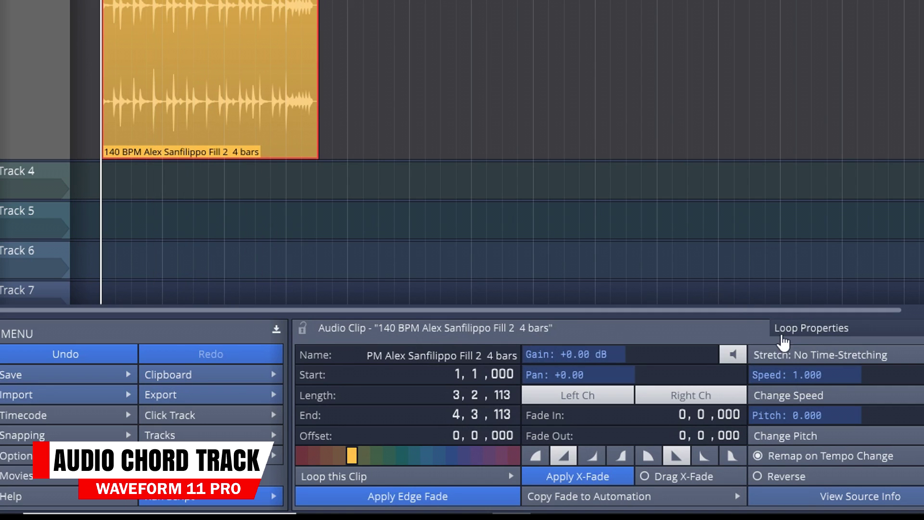
In Loop Properties, set the drum fill's root note to C and enable Auto-Pitch
click(807, 332)
click(465, 436)
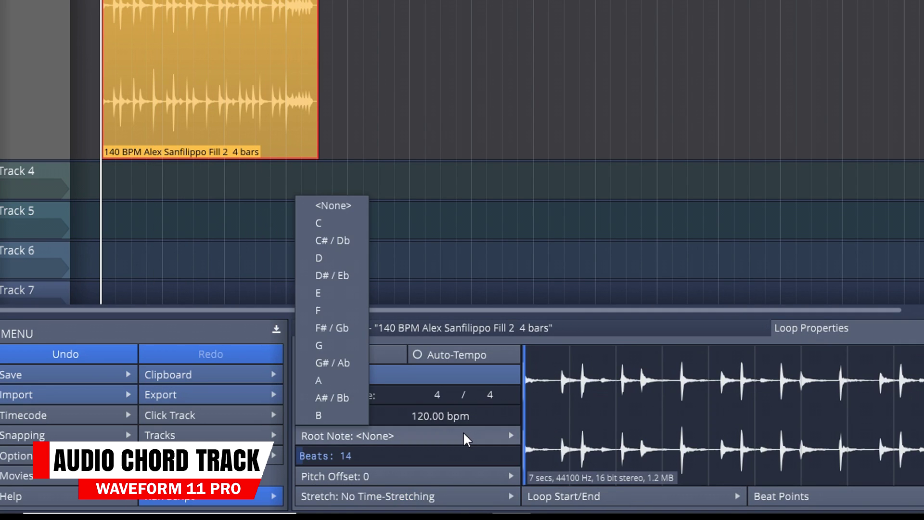
click(318, 223)
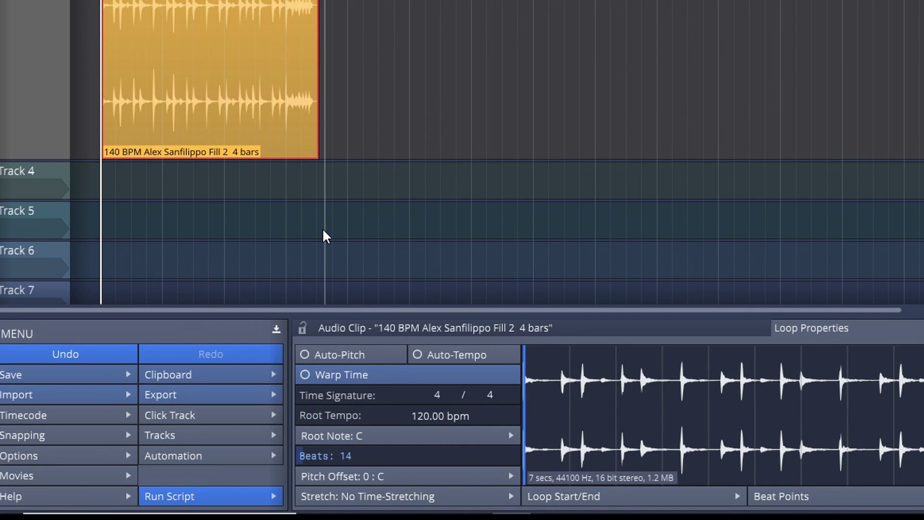
click(308, 354)
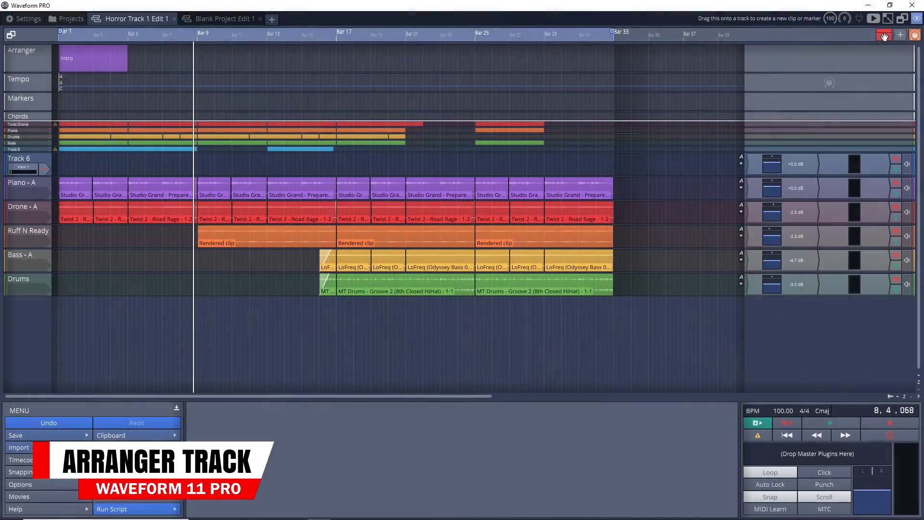
Create a Verse section at bars 5–9, trial-move and undo, then copy it with clips to bars 33–37
drag(885, 37, 131, 57)
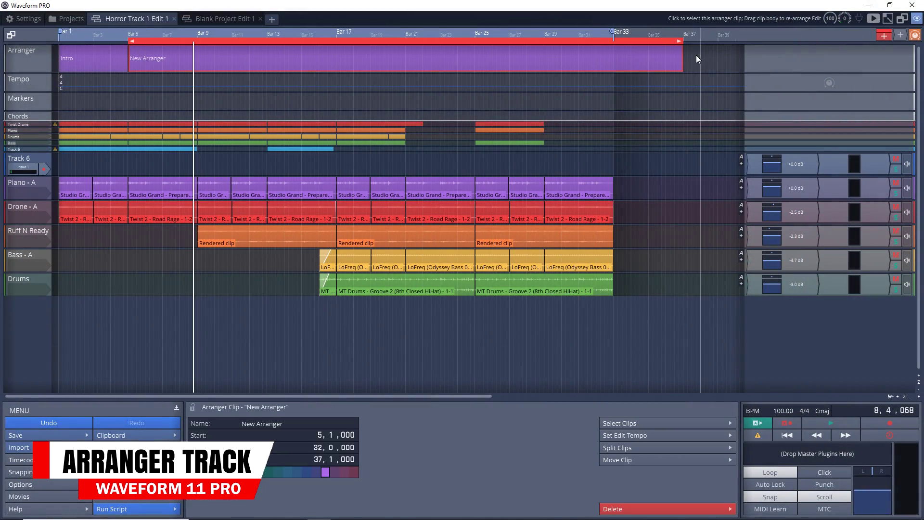
drag(682, 46, 195, 43)
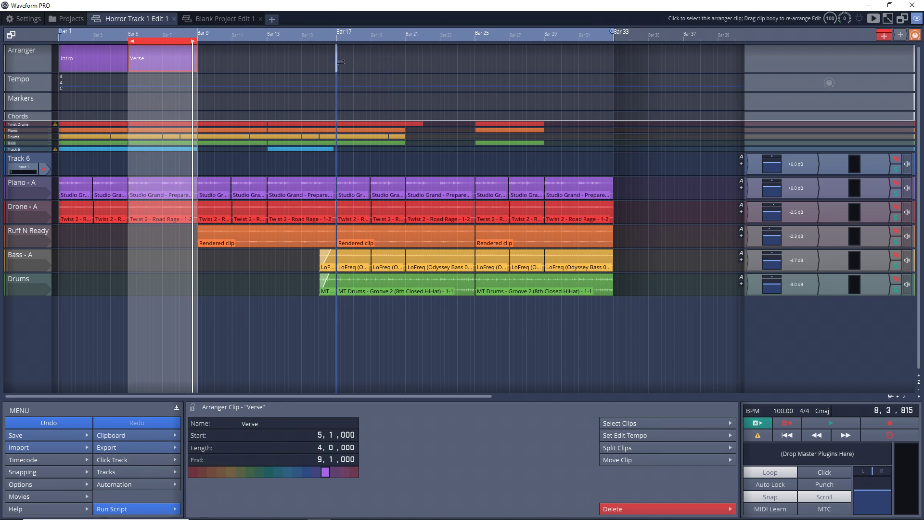
drag(334, 61, 337, 62)
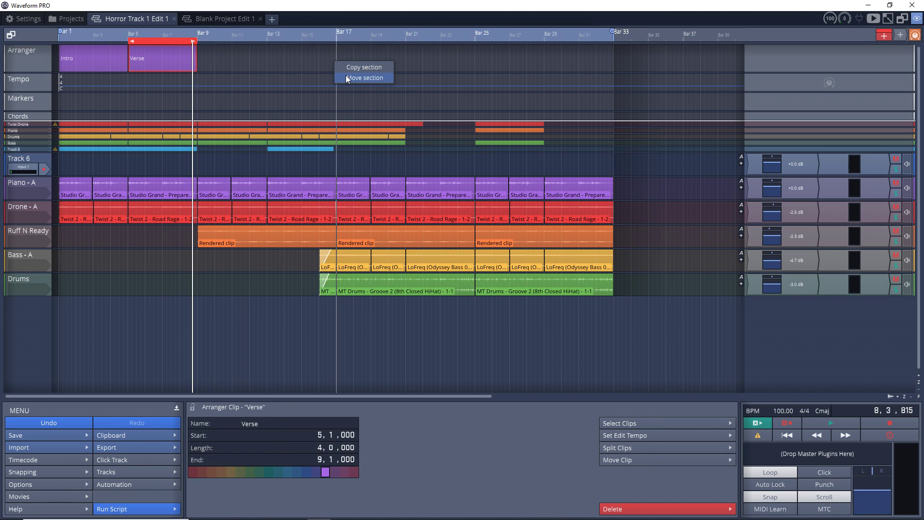
click(351, 78)
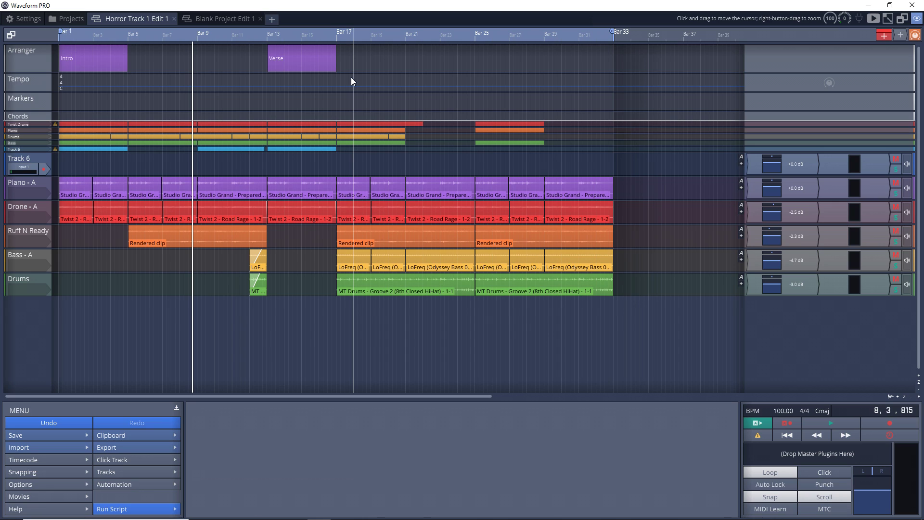
key(ctrl+z)
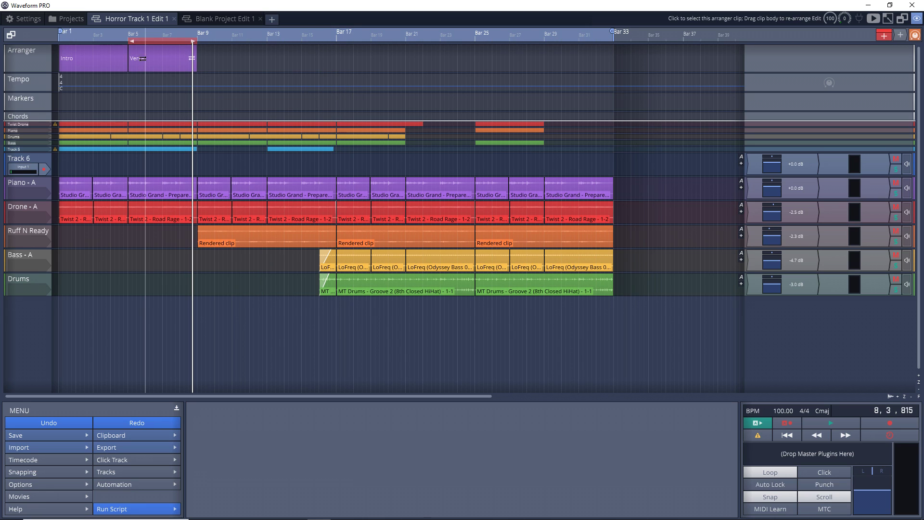
drag(192, 57, 604, 77)
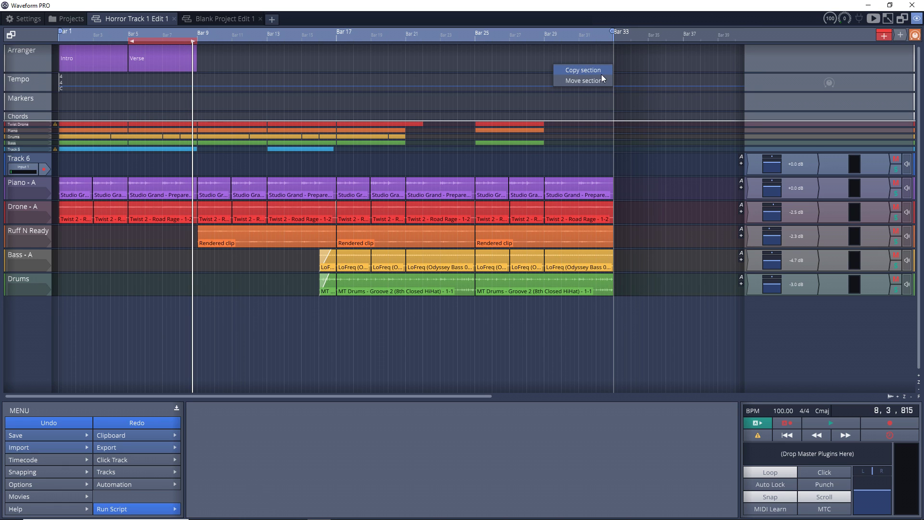
click(598, 74)
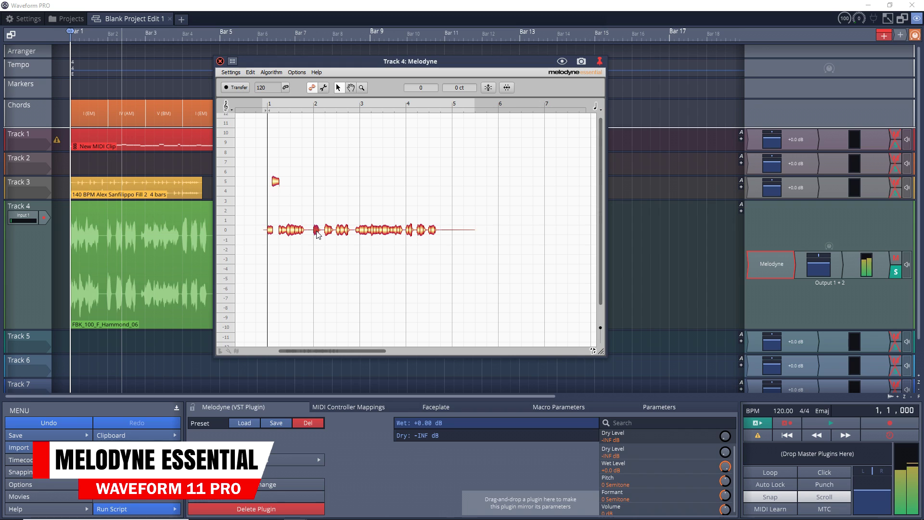
Raise the Track 4 note in Melodyne by one semitone
drag(316, 207, 316, 201)
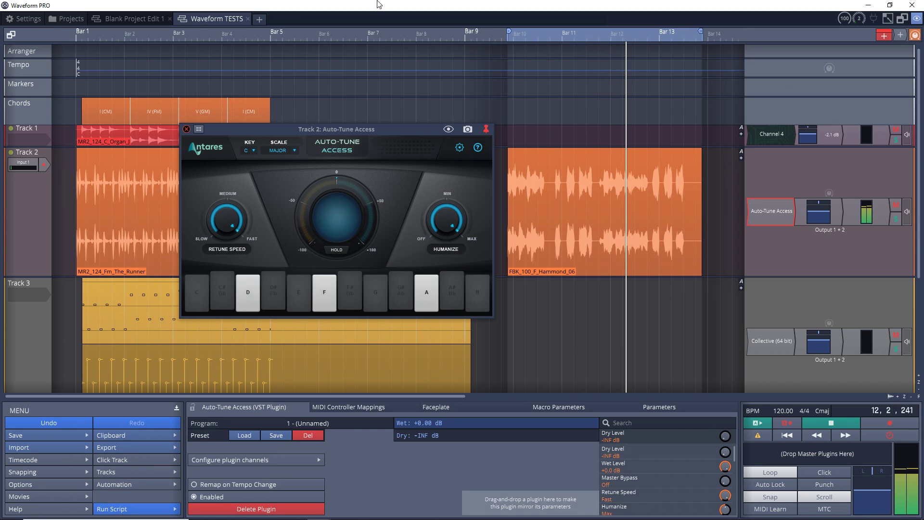
Enable B and E and disable A as Auto-Tune Access target notes
click(479, 301)
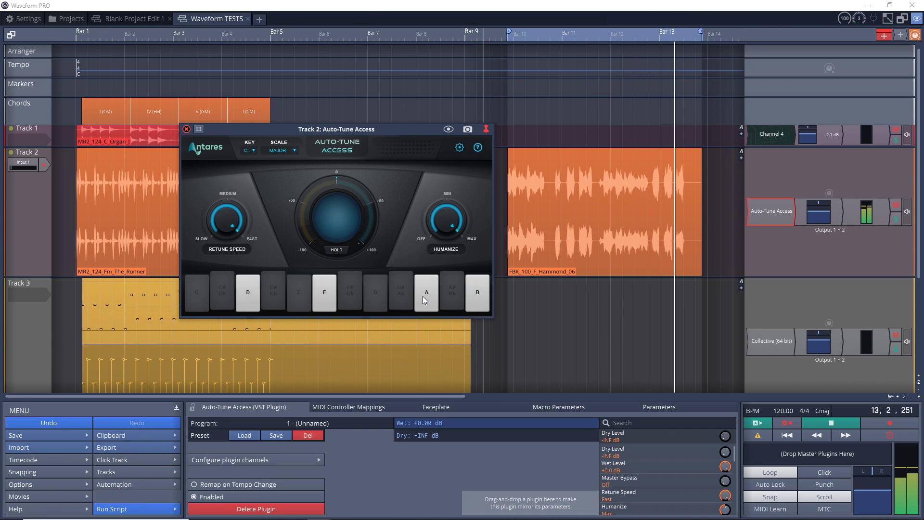
click(424, 298)
click(305, 293)
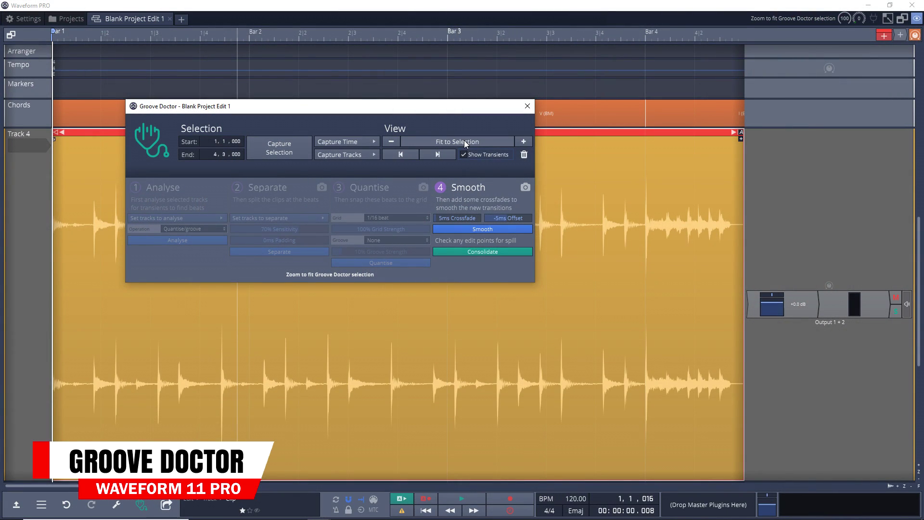
Run Groove Doctor's Analyse step to detect transients, then separate Track 4's drum loop at each
click(207, 221)
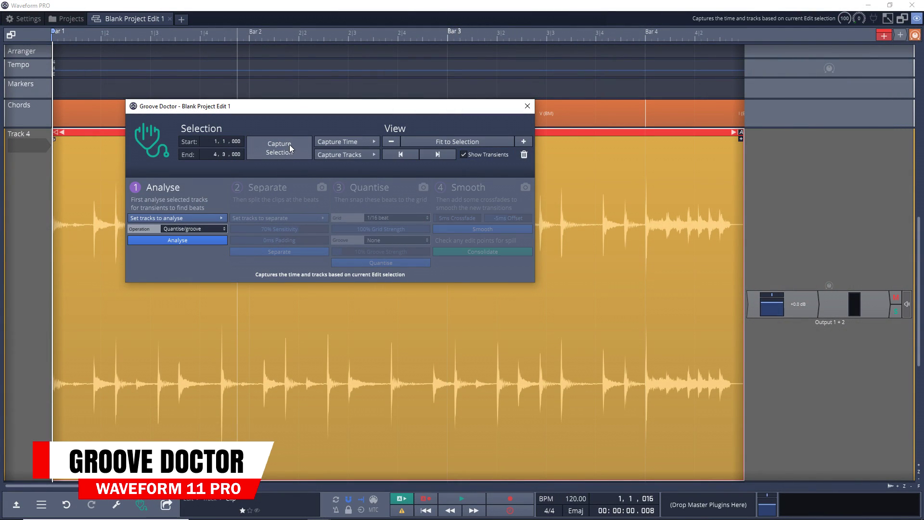
click(183, 241)
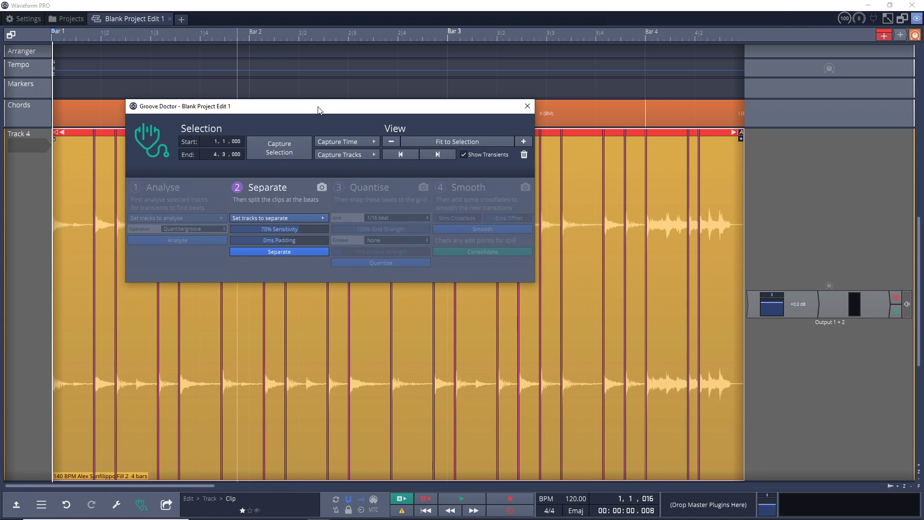
double_click(37, 132)
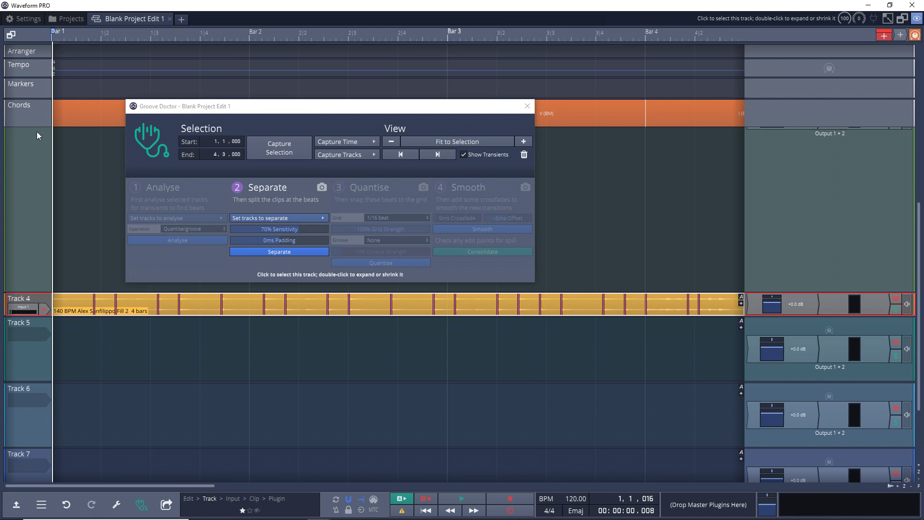
double_click(36, 299)
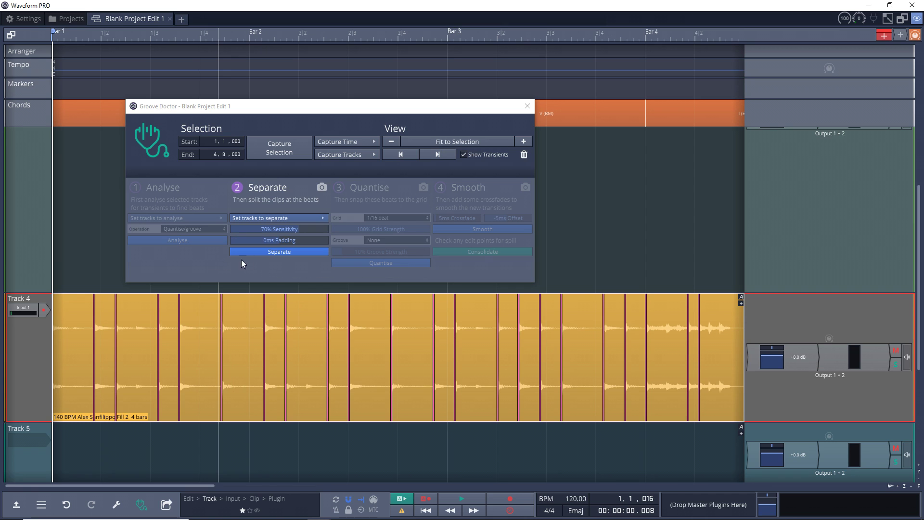
click(268, 252)
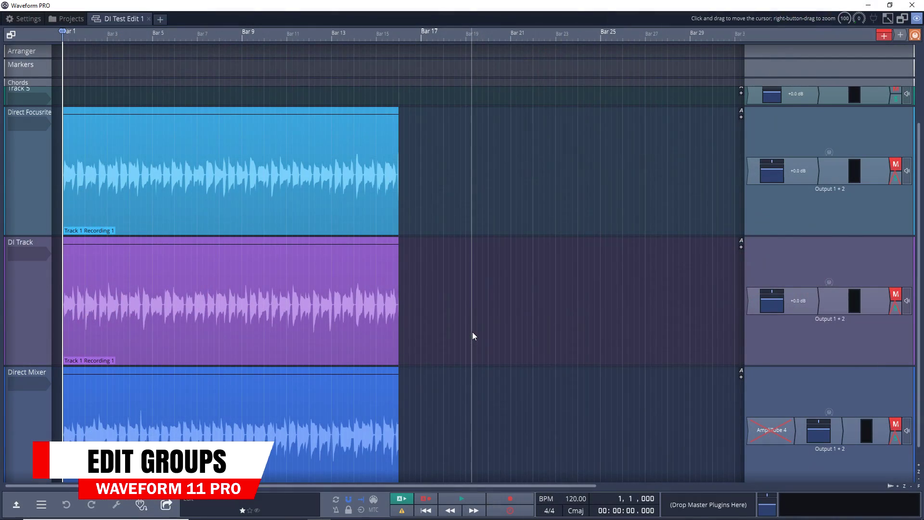
Group Direct Focusrite, DI Track and Direct Mixer into an edit/mix group with editing linked
click(43, 190)
ctrl+click(32, 307)
right_click(34, 408)
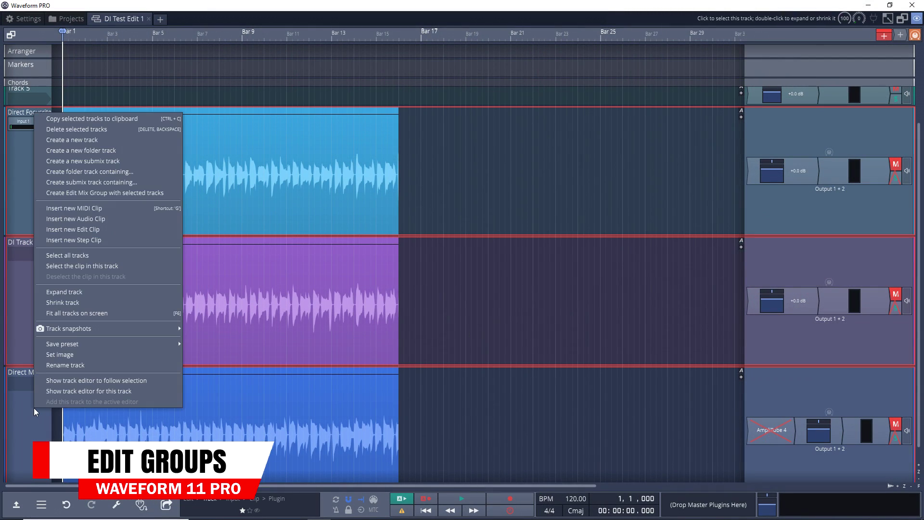
click(153, 191)
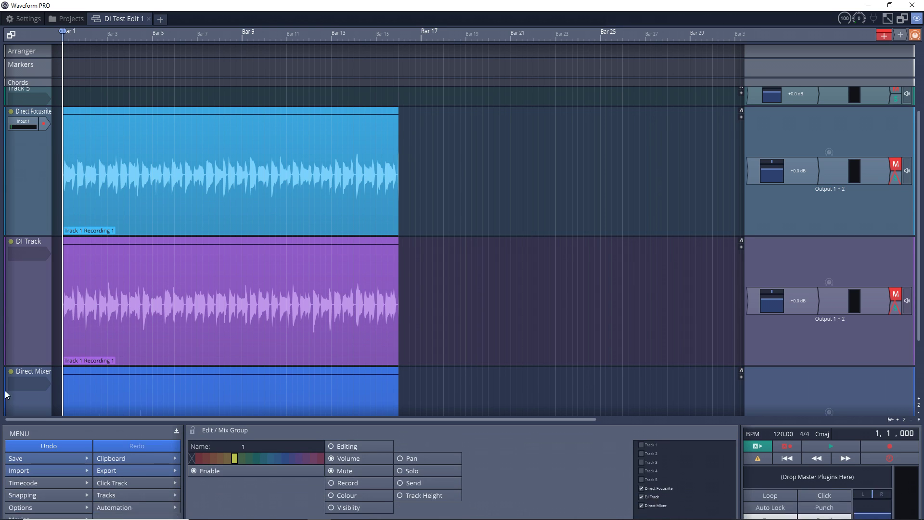
click(331, 425)
Lower the grouped tracks' volume to -5.6 dB and link panning across the group
click(780, 172)
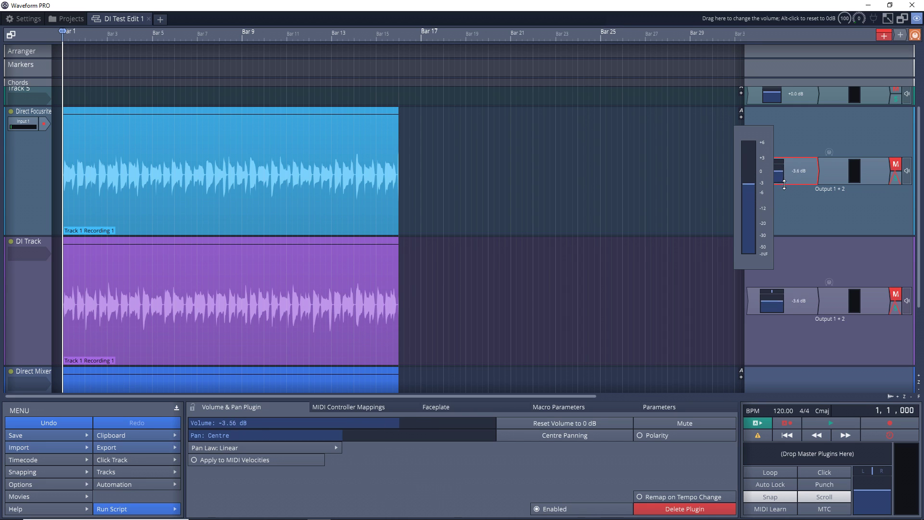
drag(784, 185, 785, 191)
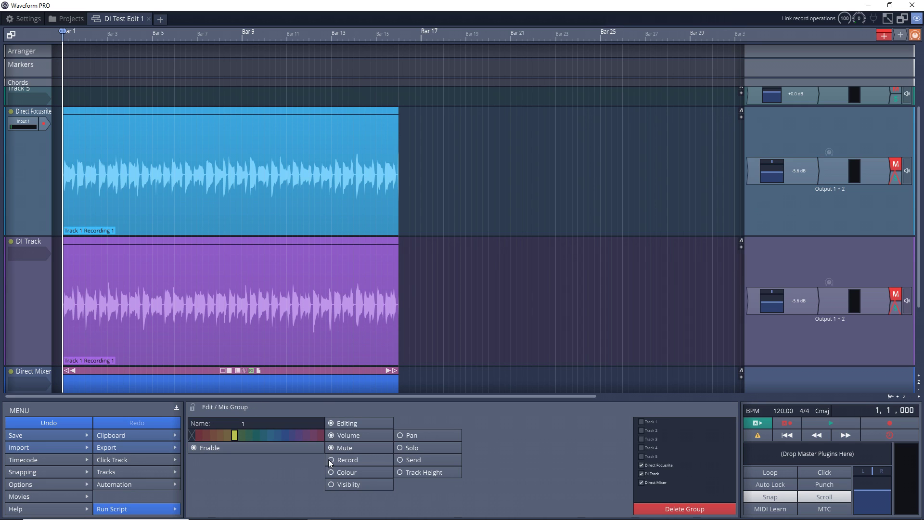
click(399, 435)
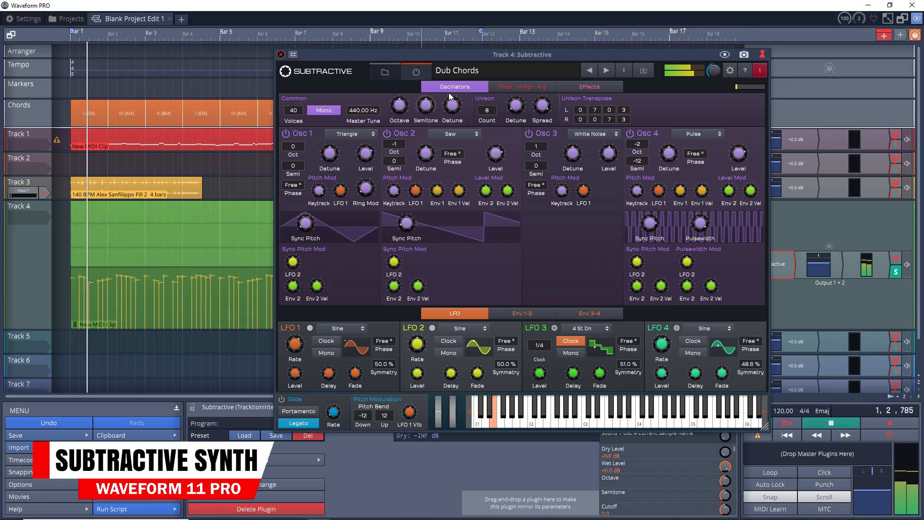
Audition Subtractive presets Chrystal Chords and Tech Chords 2, then Brass presets Excelsior and Synth Trumpet
click(387, 71)
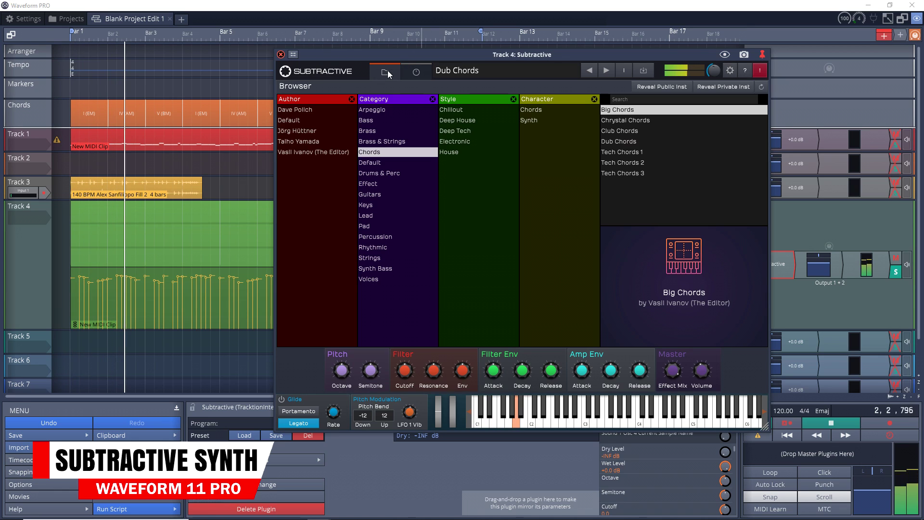
click(627, 121)
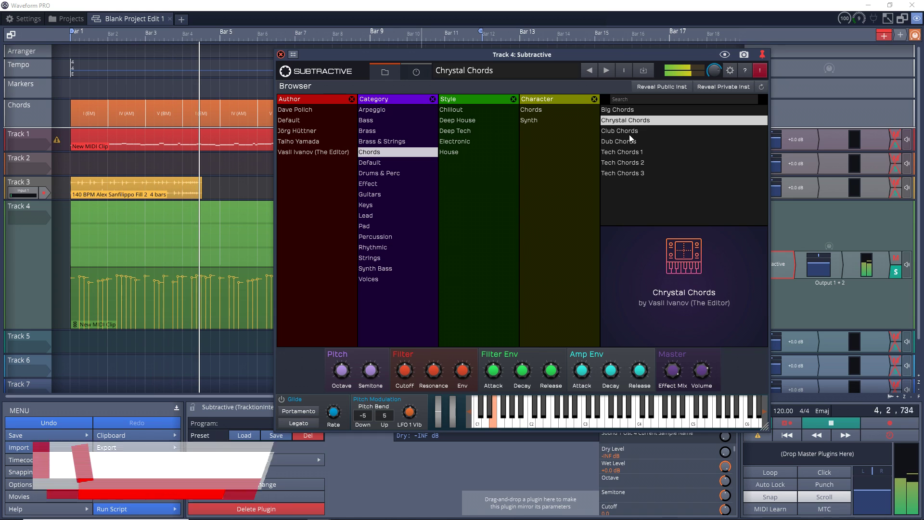
click(622, 163)
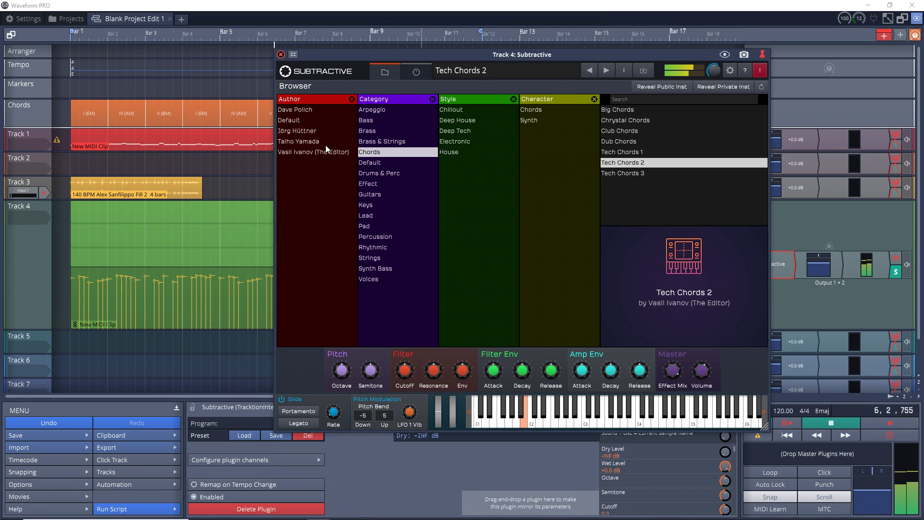
click(374, 133)
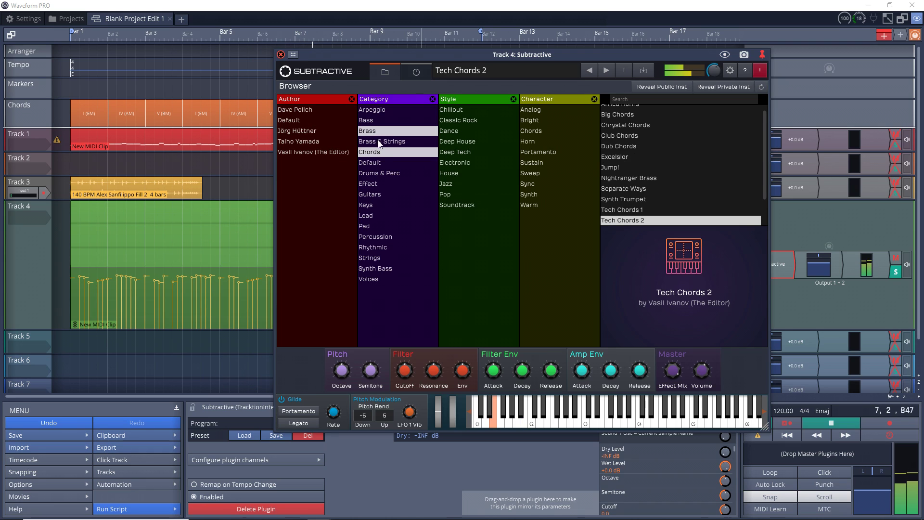
click(381, 153)
click(615, 121)
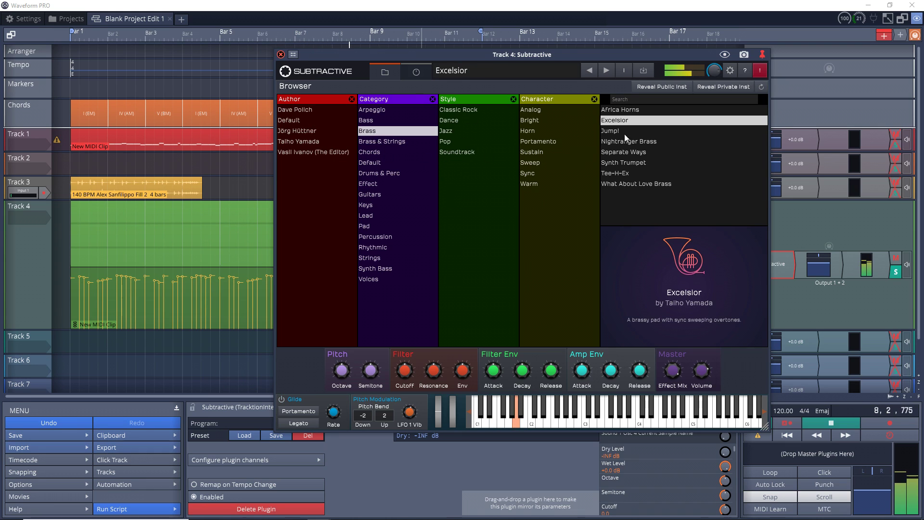
click(623, 164)
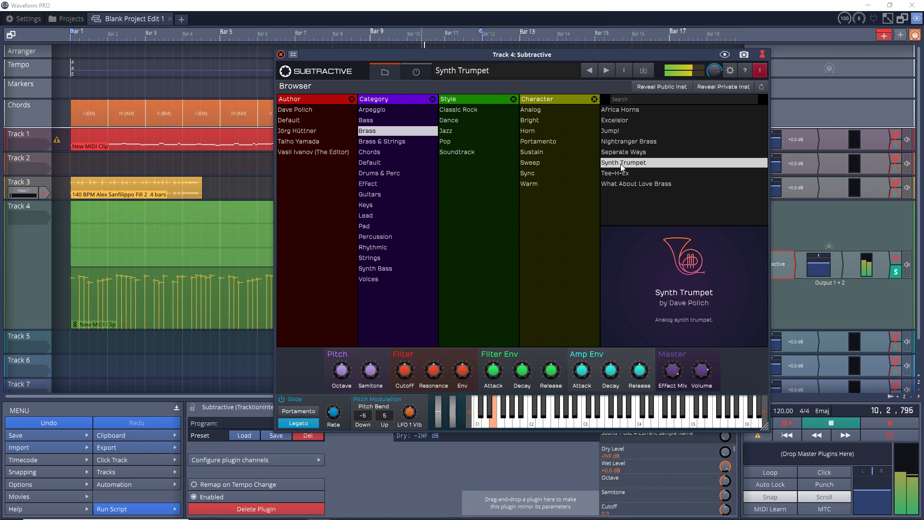
Load Delay Guitar from Guitars, then replace Subtractive with Collective's 12 String Strings WMF
click(374, 134)
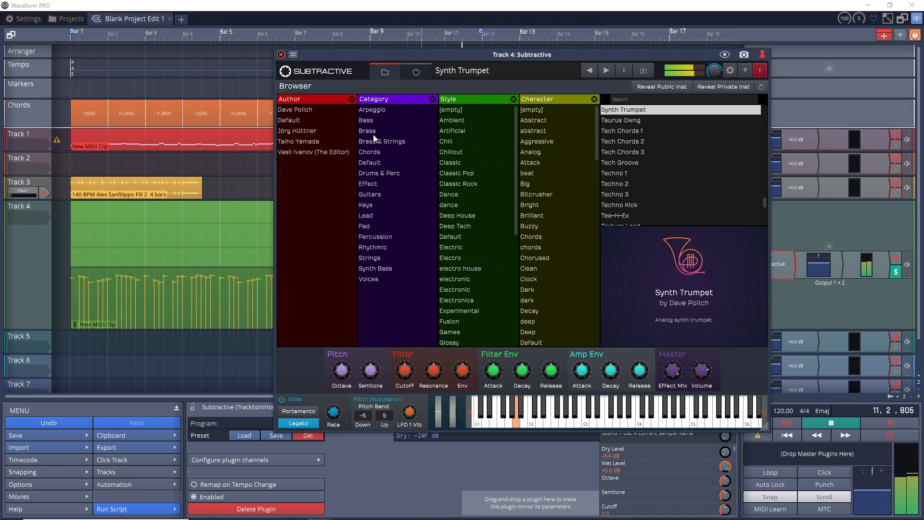
click(367, 195)
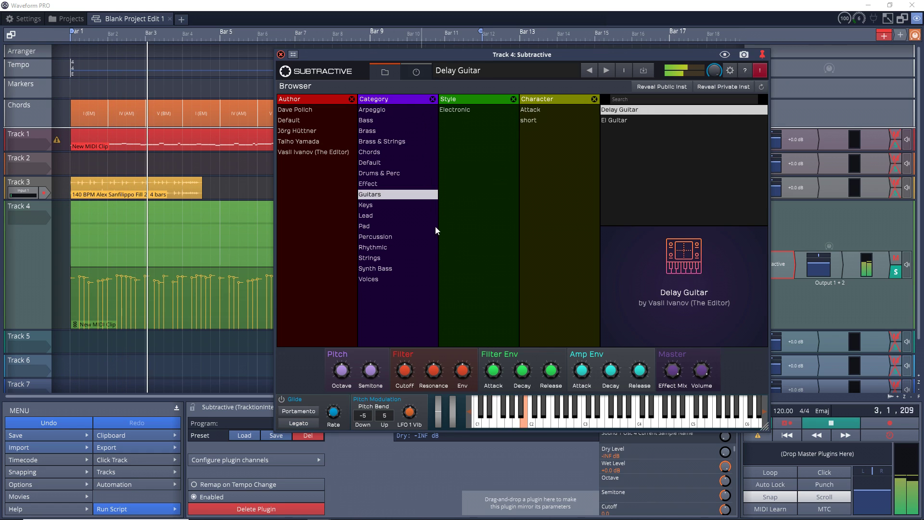
click(372, 109)
click(627, 142)
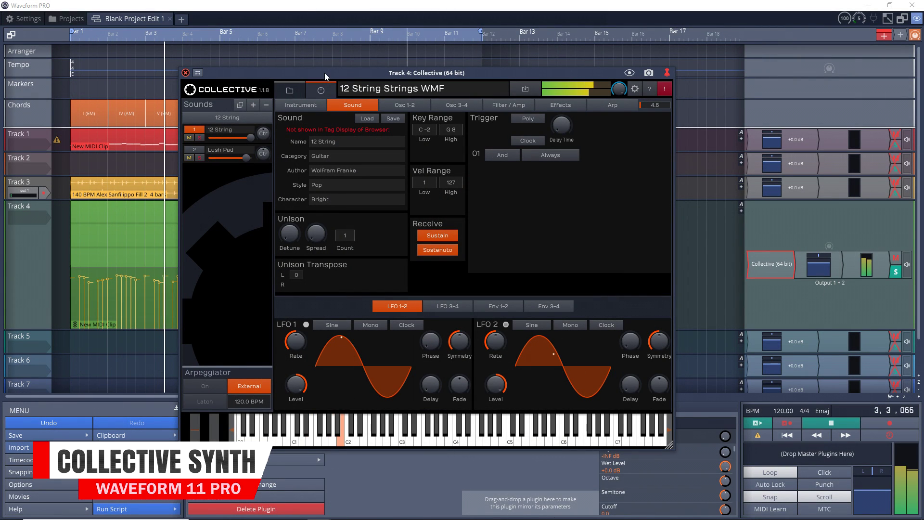
Filter Collective's browser to Arpeggio and audition Comb Harp JH, Mouse Chords JH and Short Stuff JH
click(291, 91)
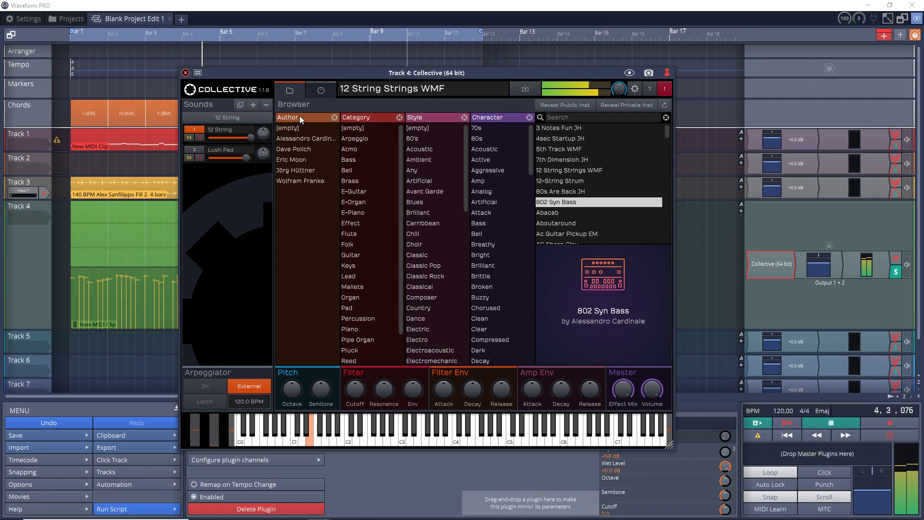
click(345, 140)
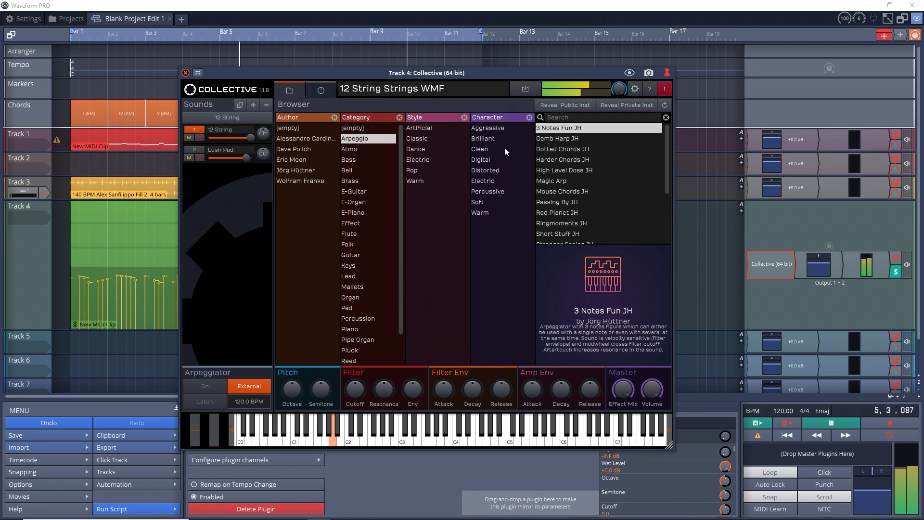
double_click(553, 138)
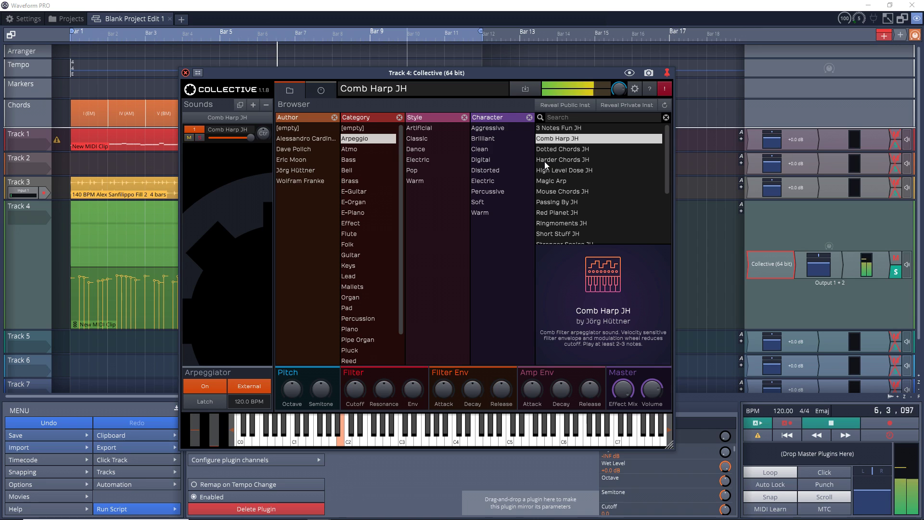
double_click(553, 192)
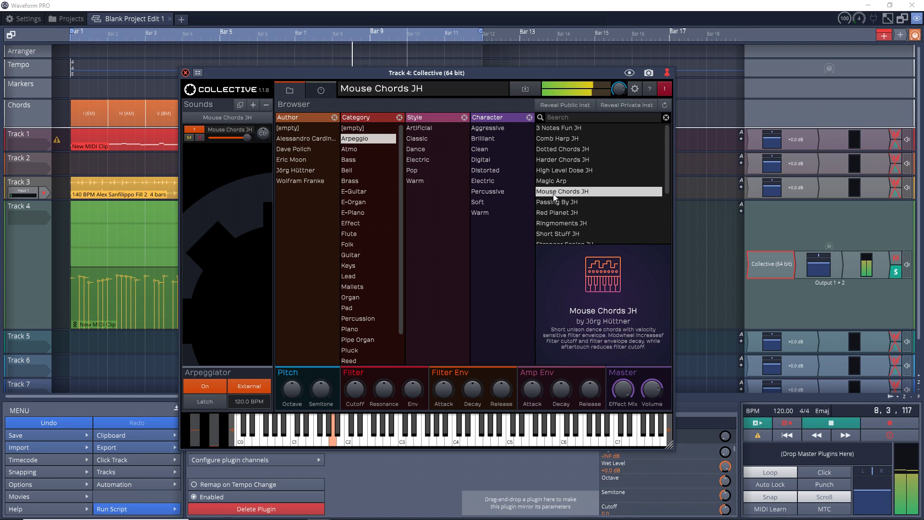
double_click(564, 234)
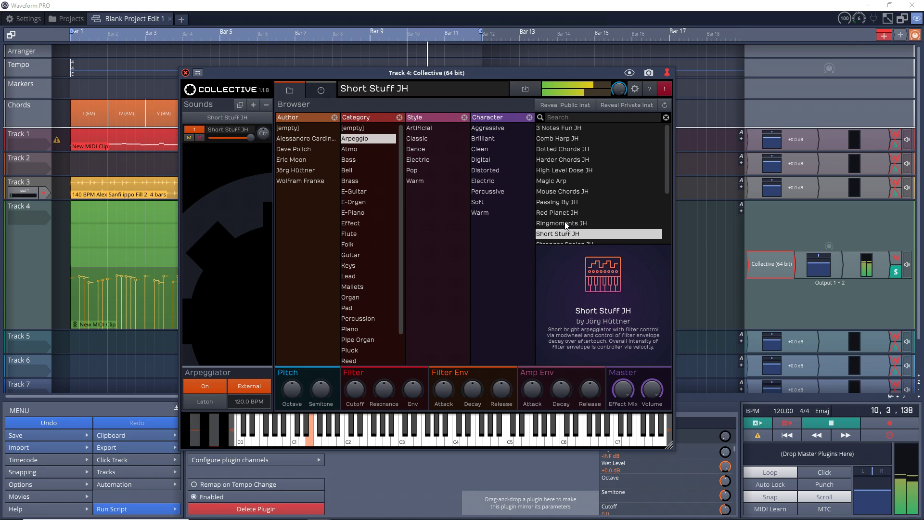
Switch the category filter to Bass and audition E. Bass Fngr SVT and E. Bass Pick Bassman
click(358, 160)
click(366, 141)
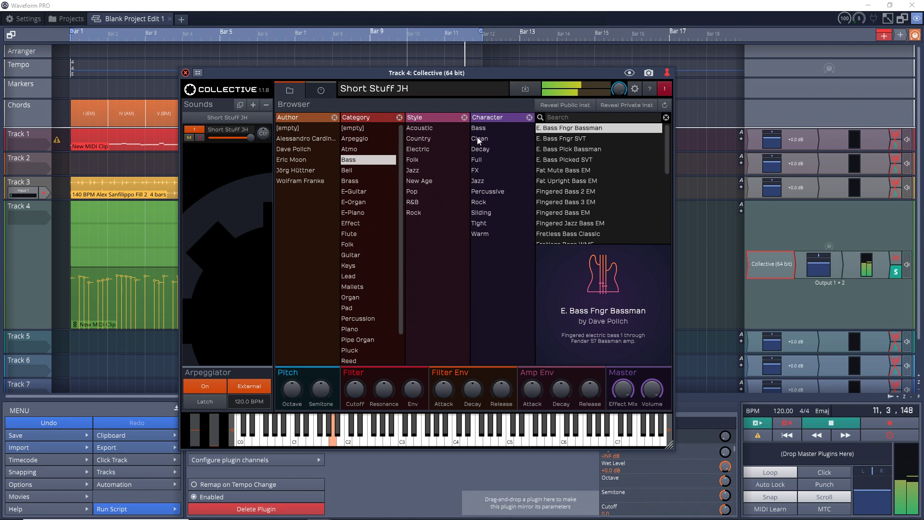
double_click(552, 138)
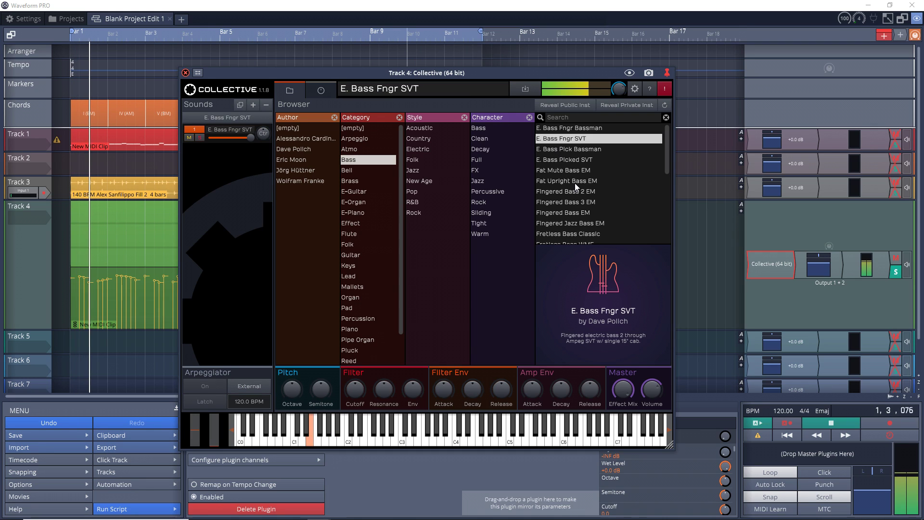
double_click(558, 148)
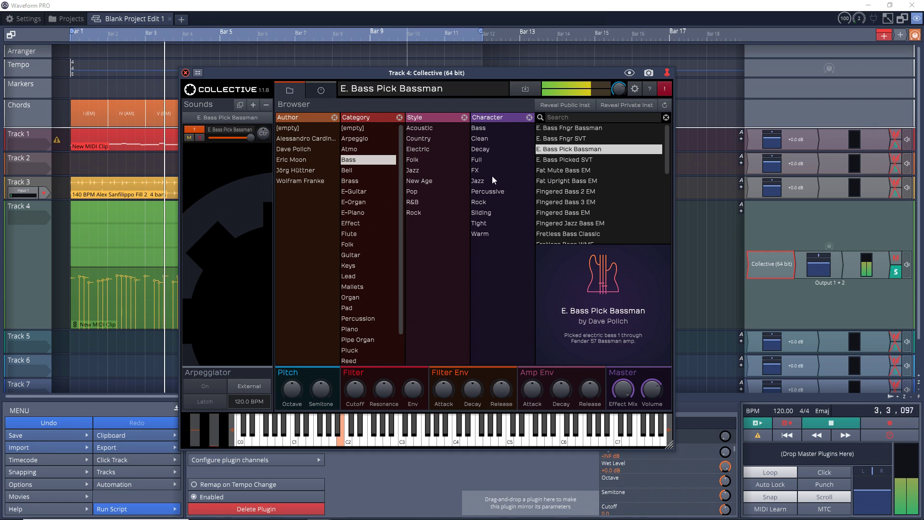
Filter to Lead only and audition Acid Pans EM, then load Bass'n'Lead JH
click(347, 278)
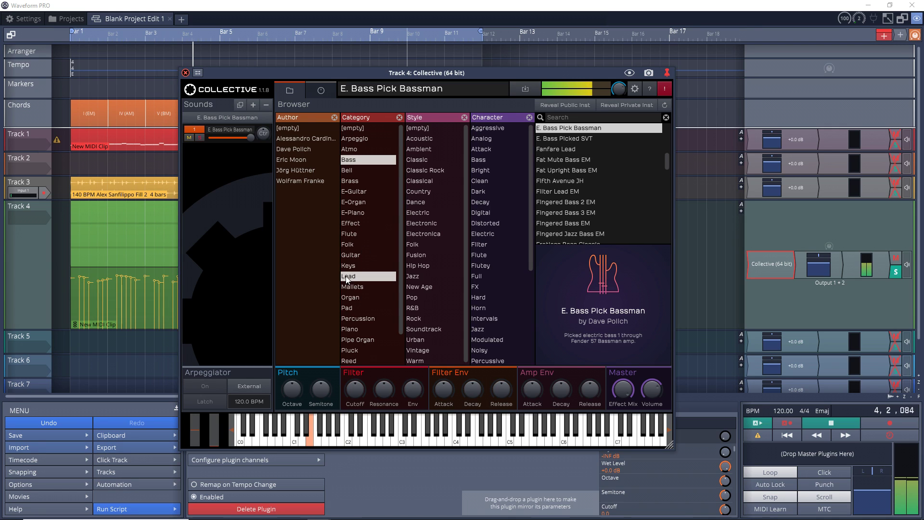
click(348, 160)
double_click(557, 149)
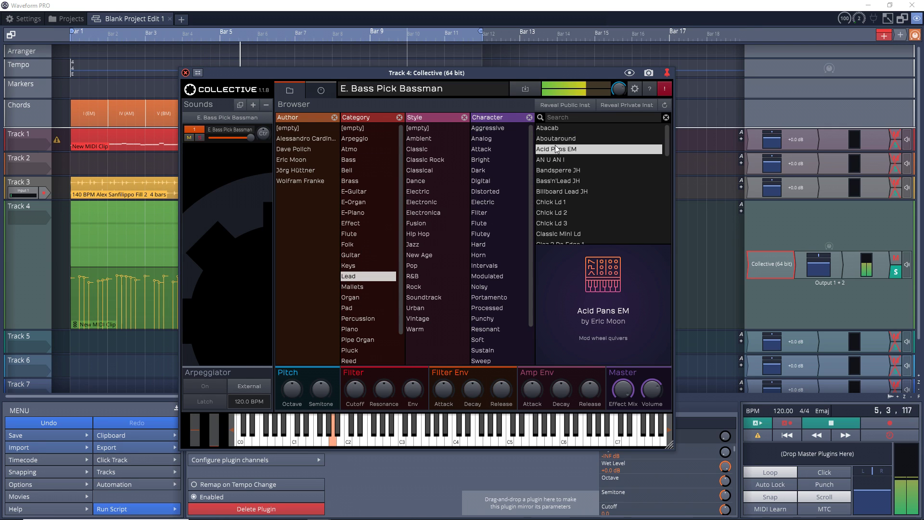
double_click(559, 181)
scroll(572, 218, down, 1)
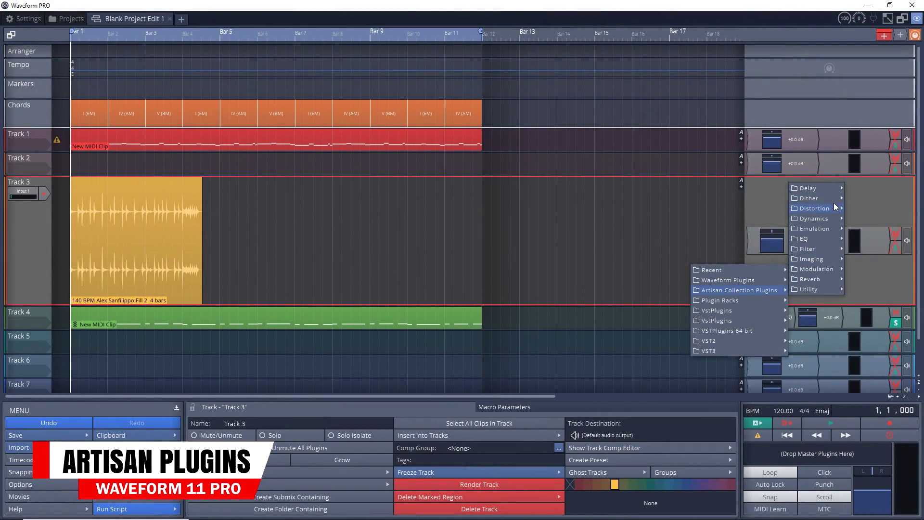
Insert the Artisan Bass Drive distortion on Track 3 and lower its Drive to 0.372
mouse_move(834, 204)
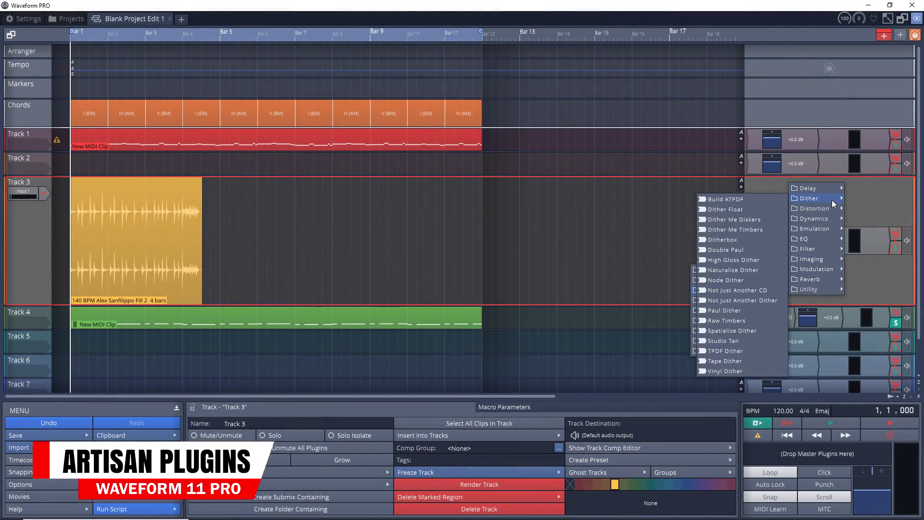
mouse_move(834, 220)
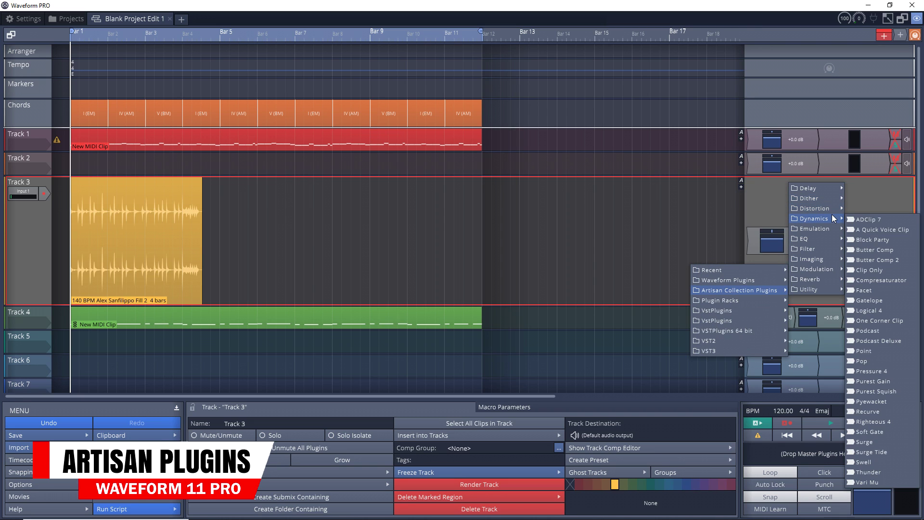
mouse_move(834, 240)
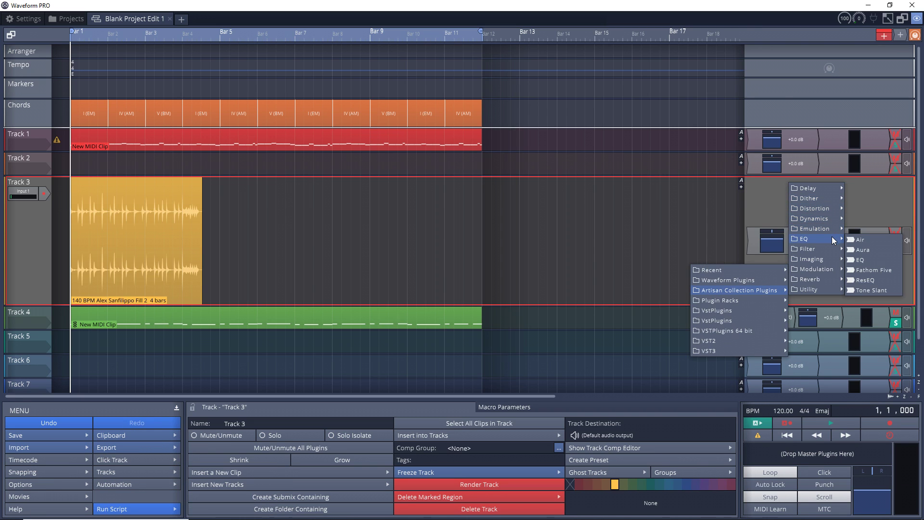
mouse_move(830, 264)
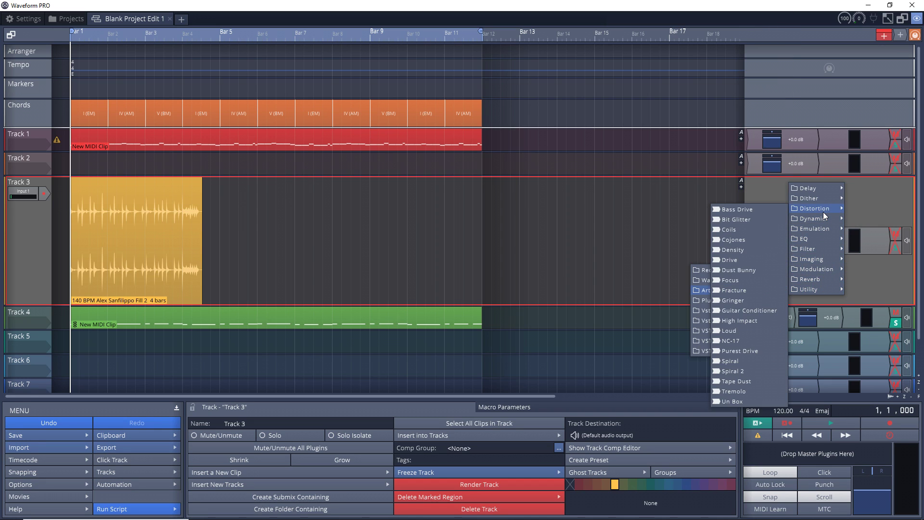
click(764, 210)
drag(431, 228, 429, 237)
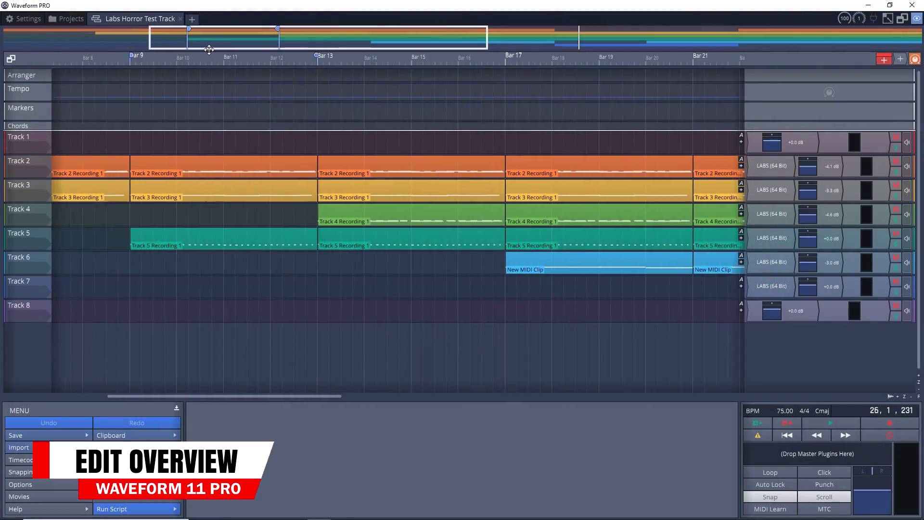
Drag the overview box to show earlier bars of the Labs Horror Test Track edit
drag(217, 49, 541, 19)
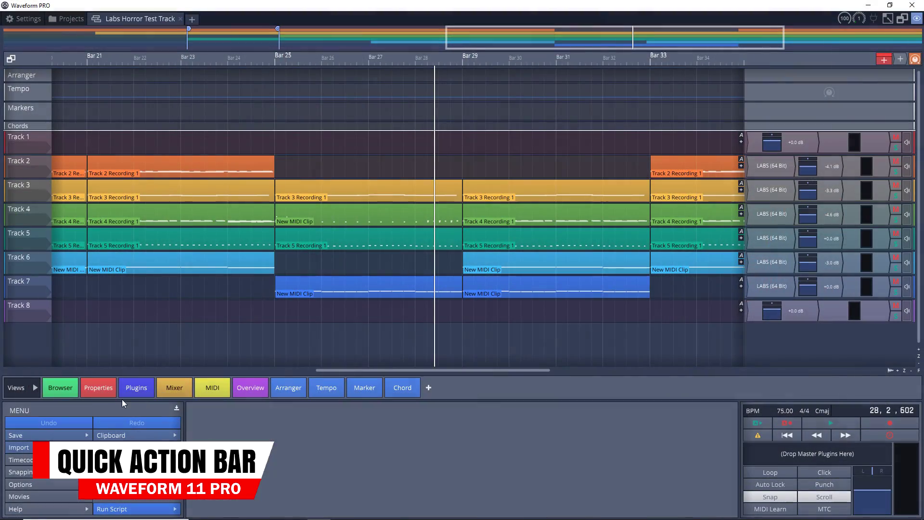
click(73, 389)
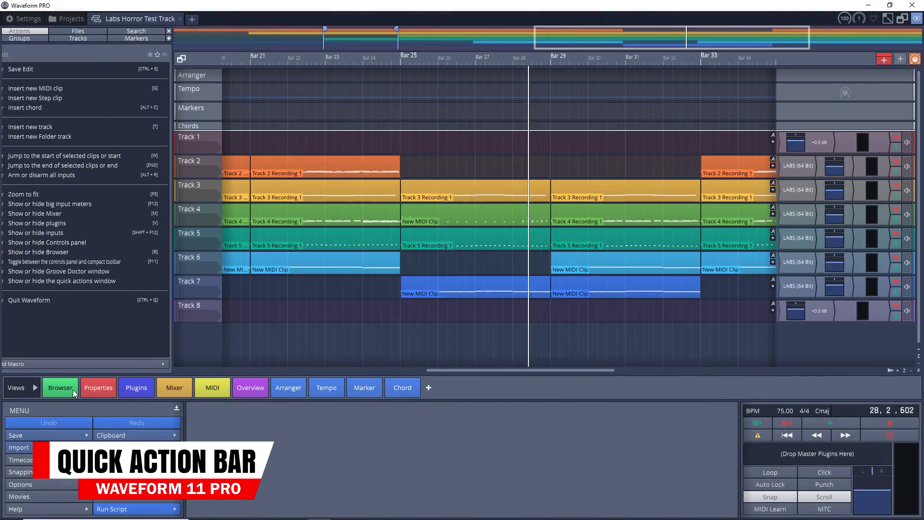
click(73, 389)
click(133, 392)
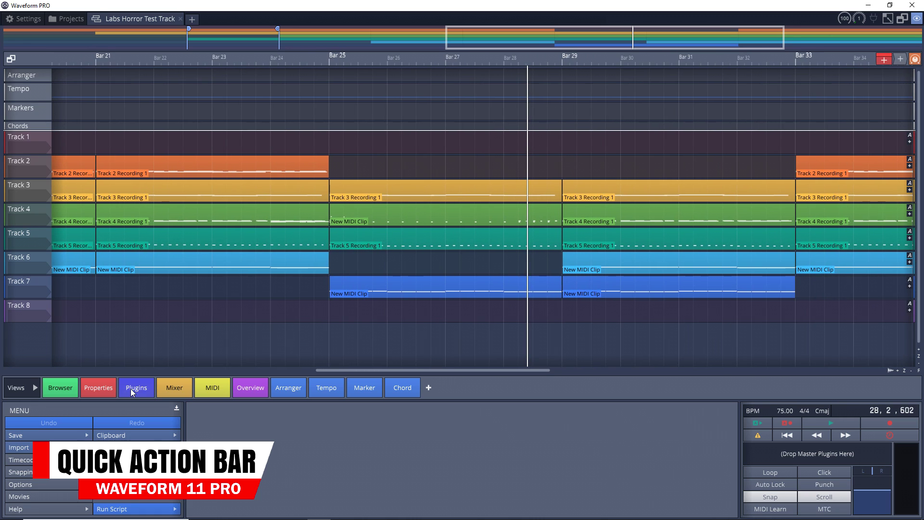
click(132, 392)
click(175, 388)
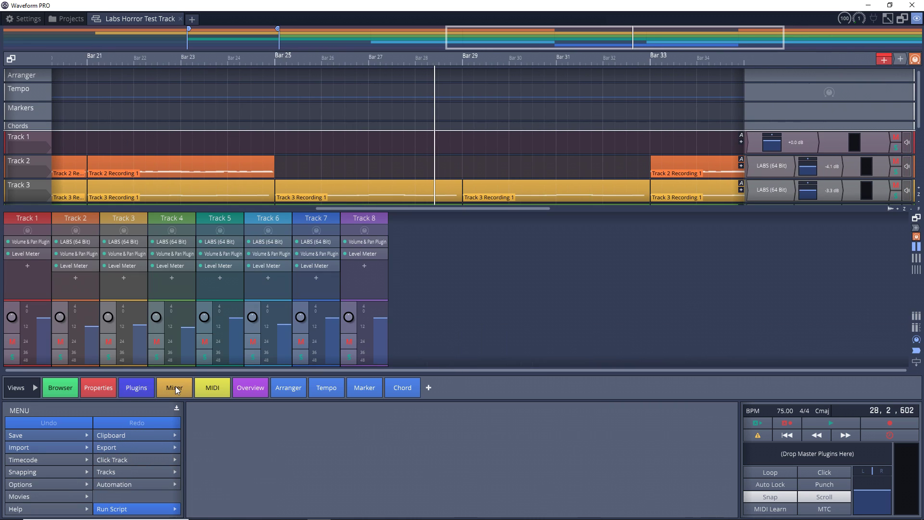
click(176, 388)
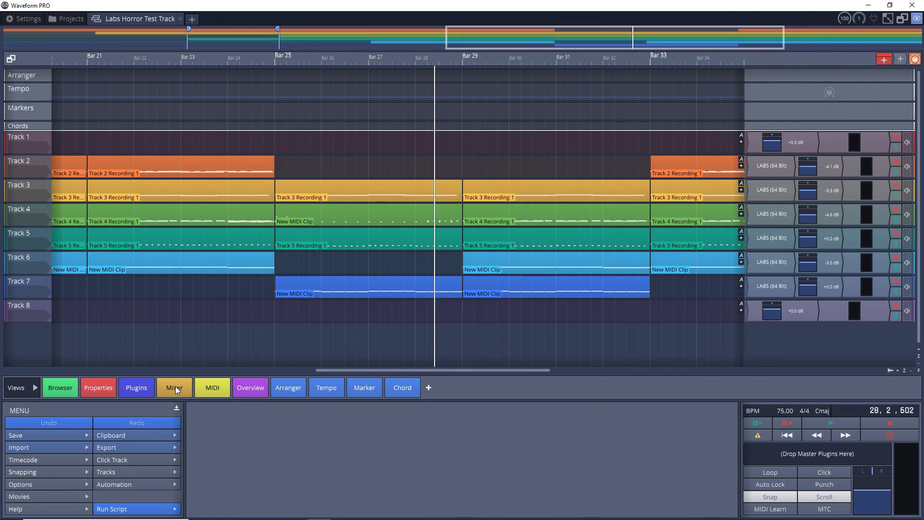
click(213, 390)
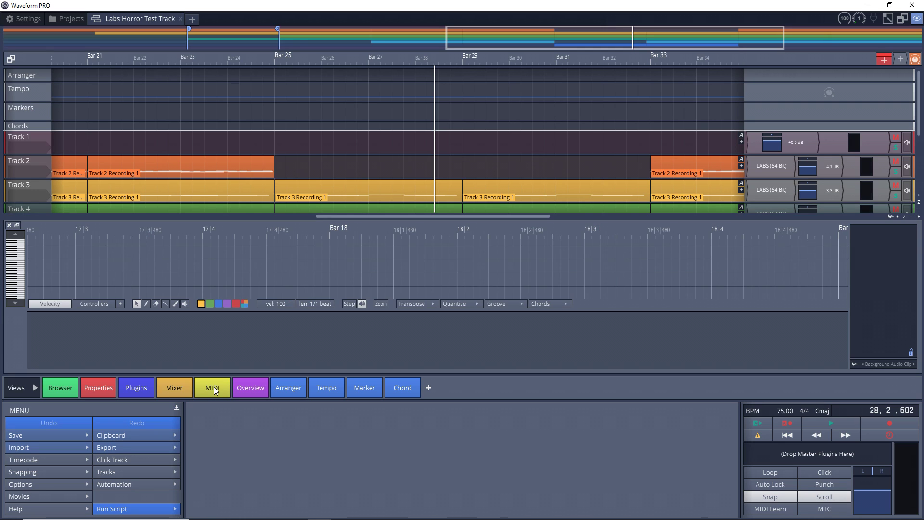
click(215, 388)
click(250, 388)
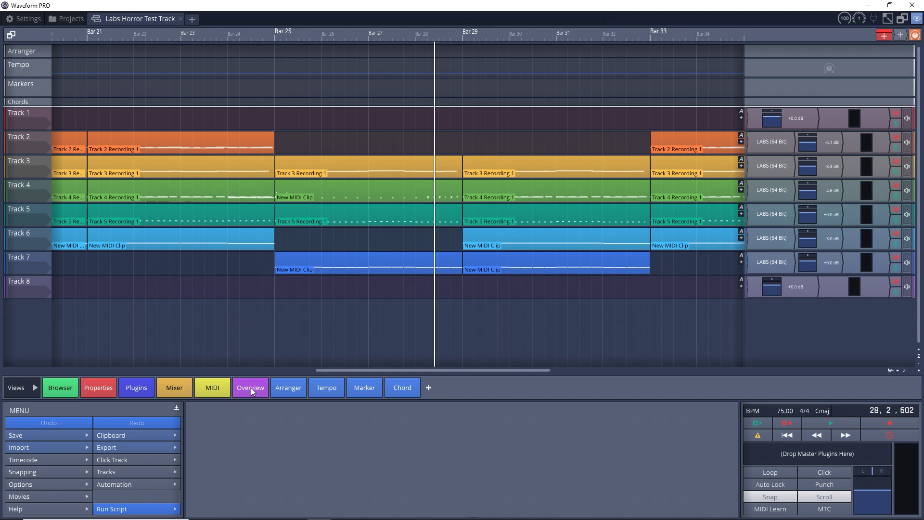
click(250, 388)
click(297, 390)
click(297, 390)
click(327, 389)
click(328, 389)
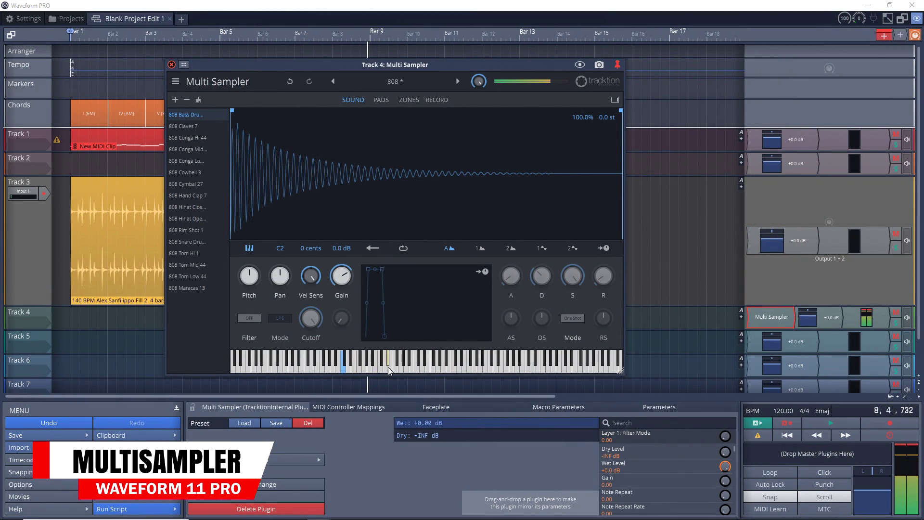
Show the Multi Sampler's PADS page and audition the Kick and Snare 1 pads
click(385, 102)
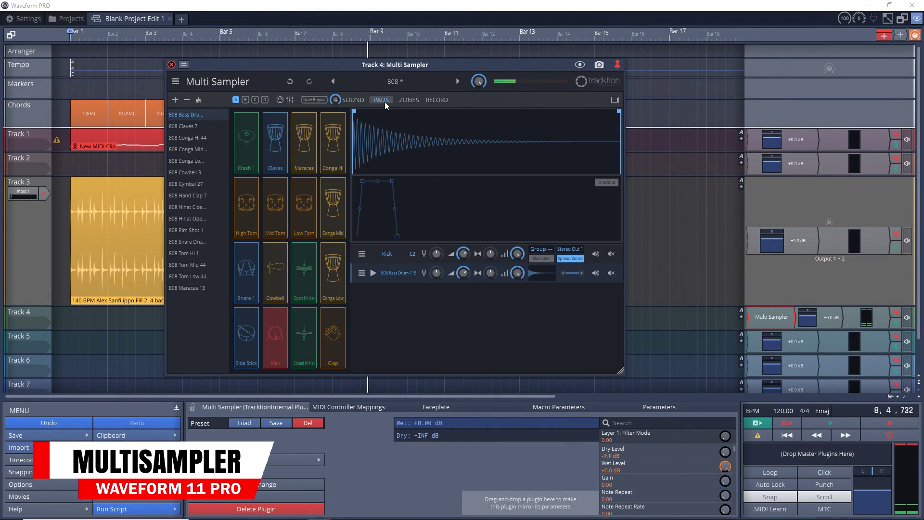
click(269, 354)
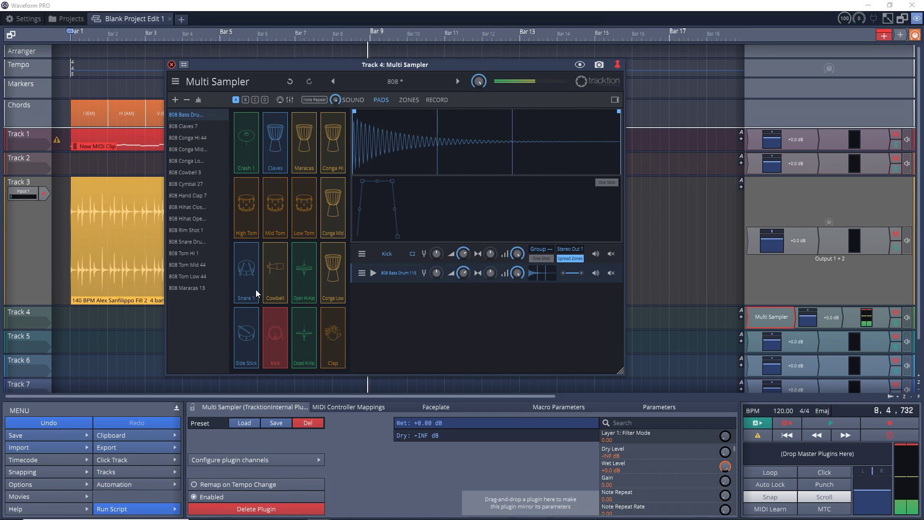
click(251, 287)
click(273, 343)
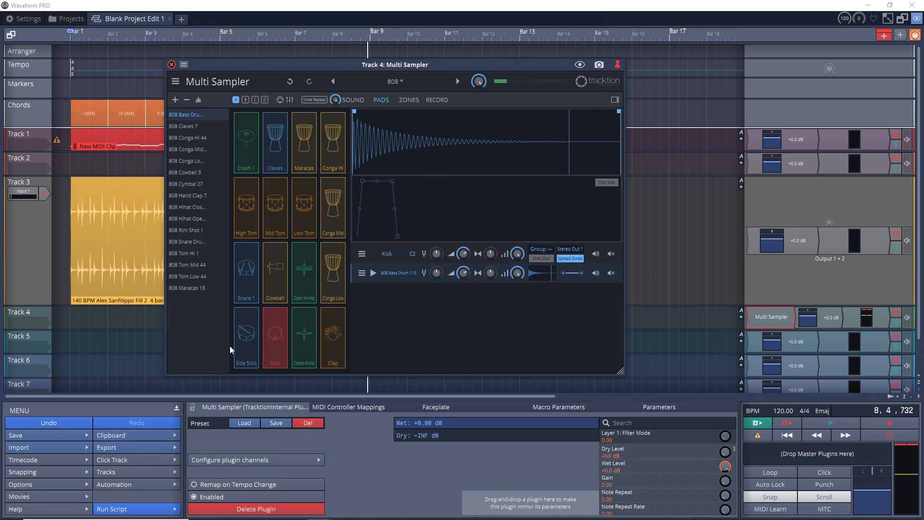
Select the Side Stick pad, then view the ZONES key map and the RECORD page
click(250, 348)
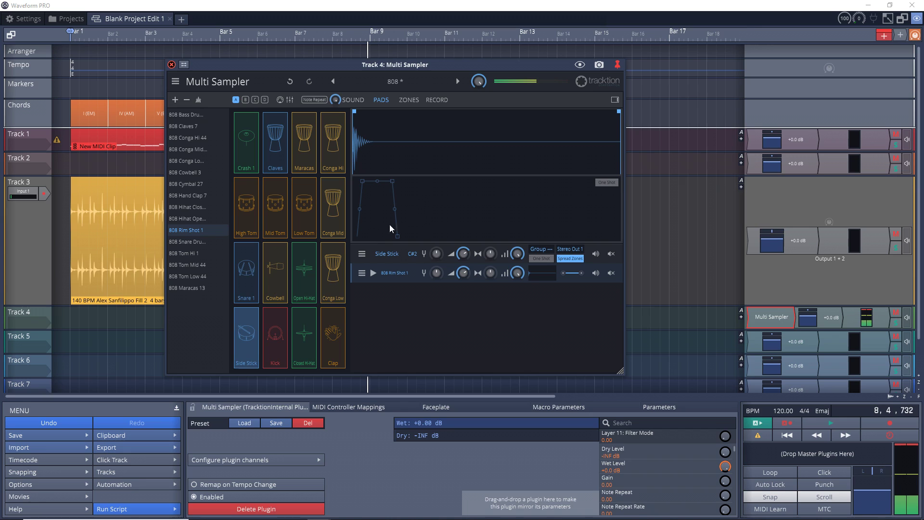
click(410, 100)
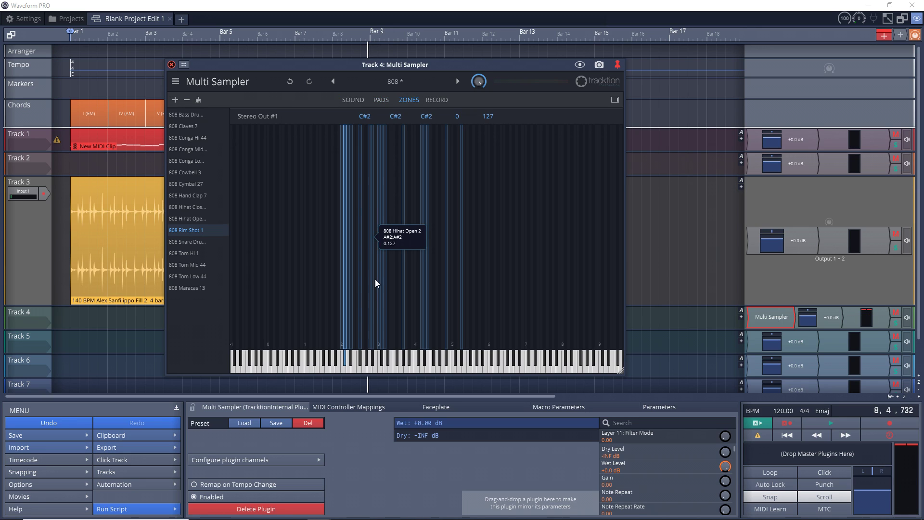
click(433, 101)
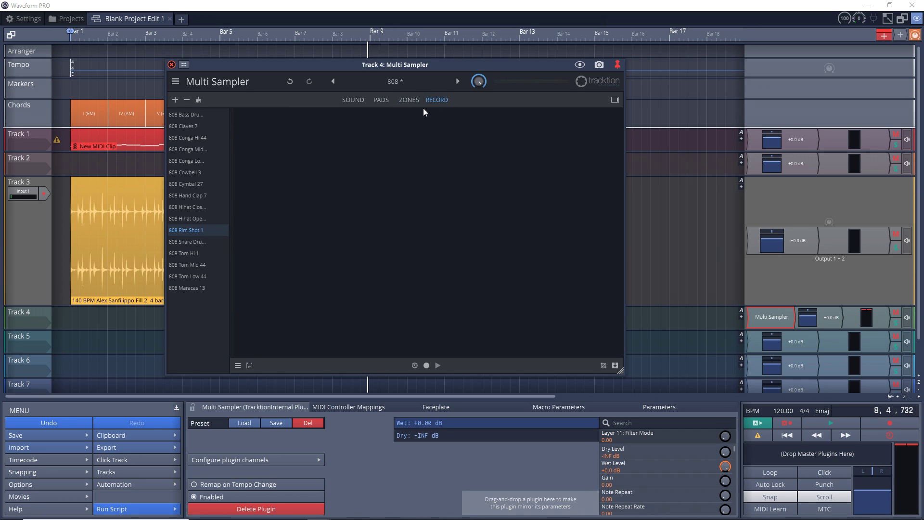